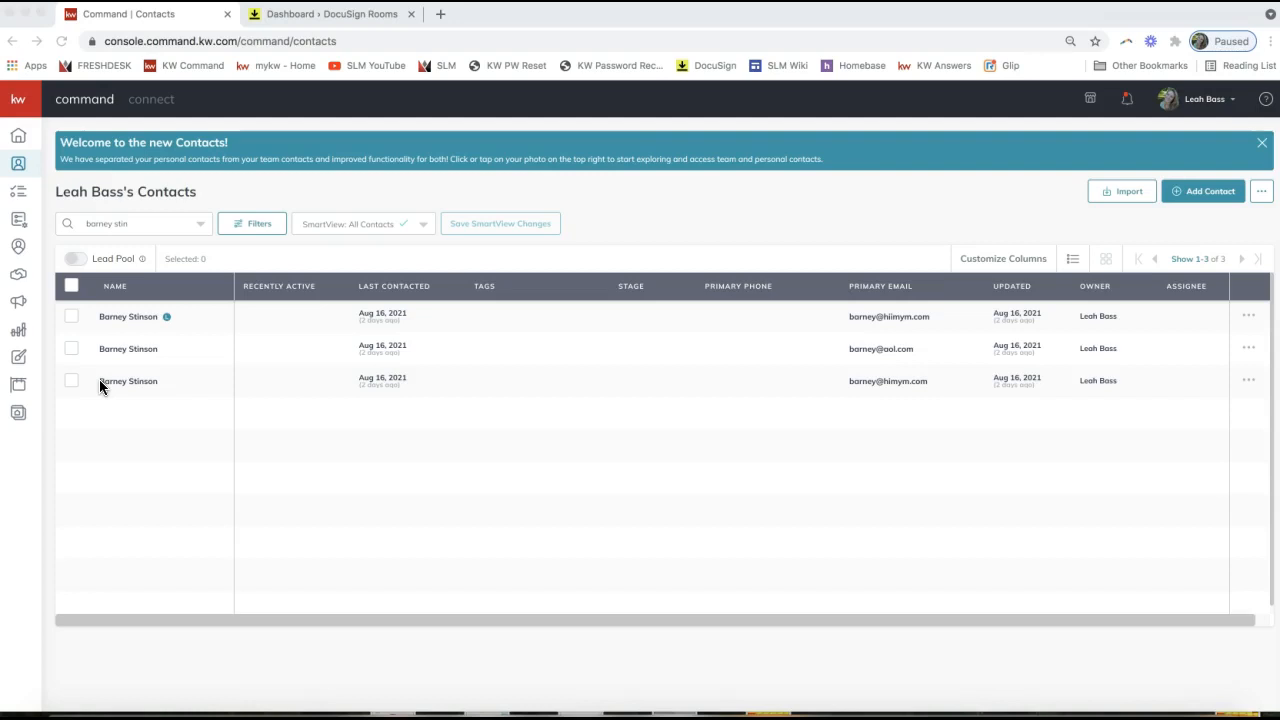
# Open the contact in the last row of the search results and display its opportunities
pyautogui.click(126, 384)
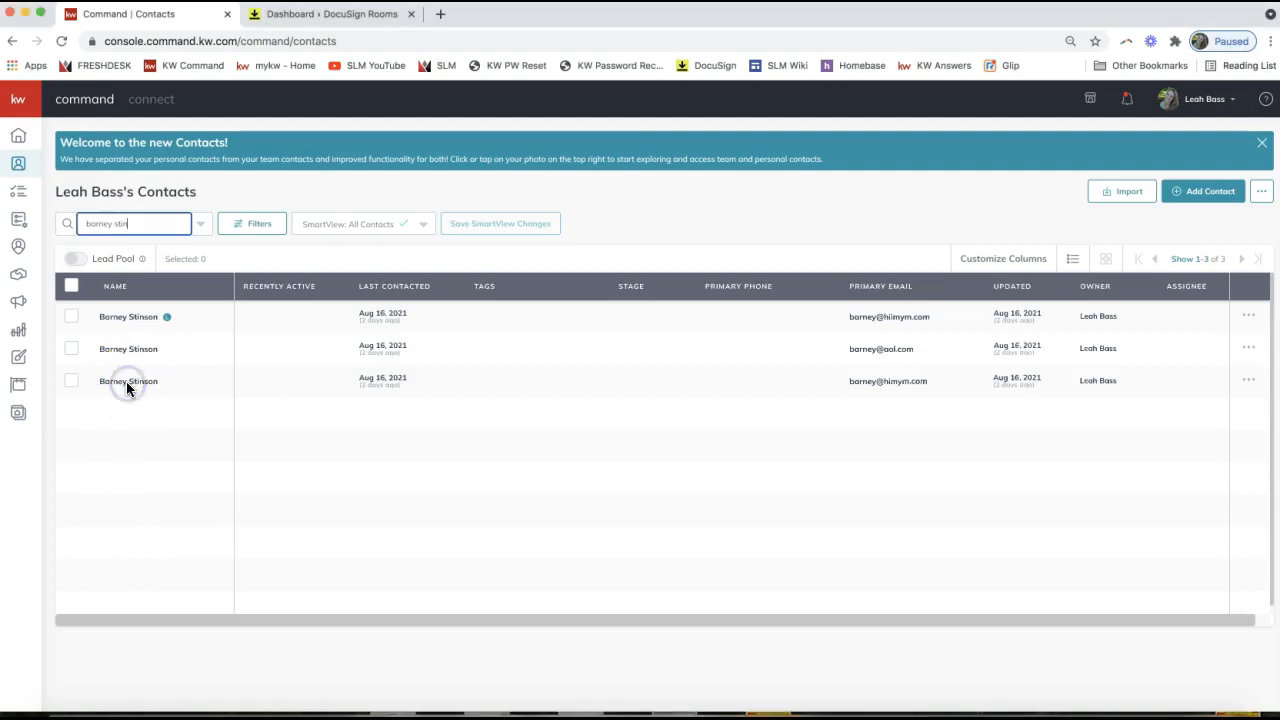
pyautogui.click(126, 386)
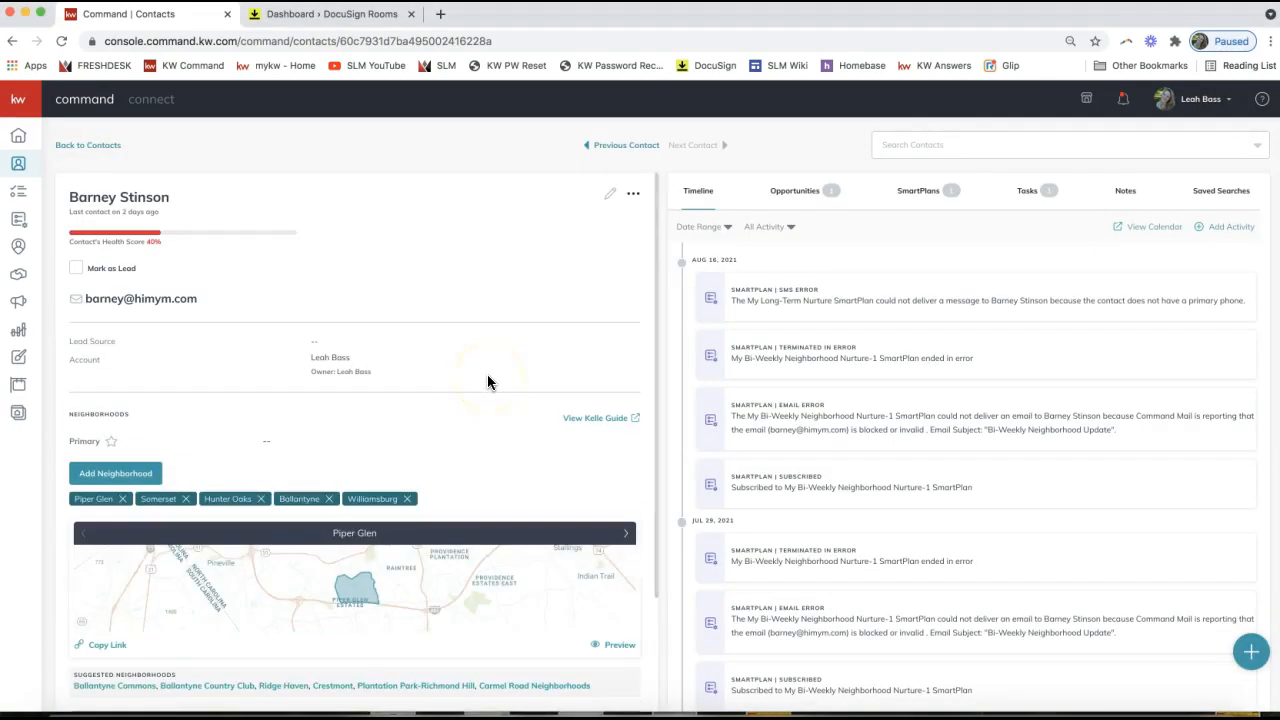
pyautogui.click(800, 200)
pyautogui.click(701, 199)
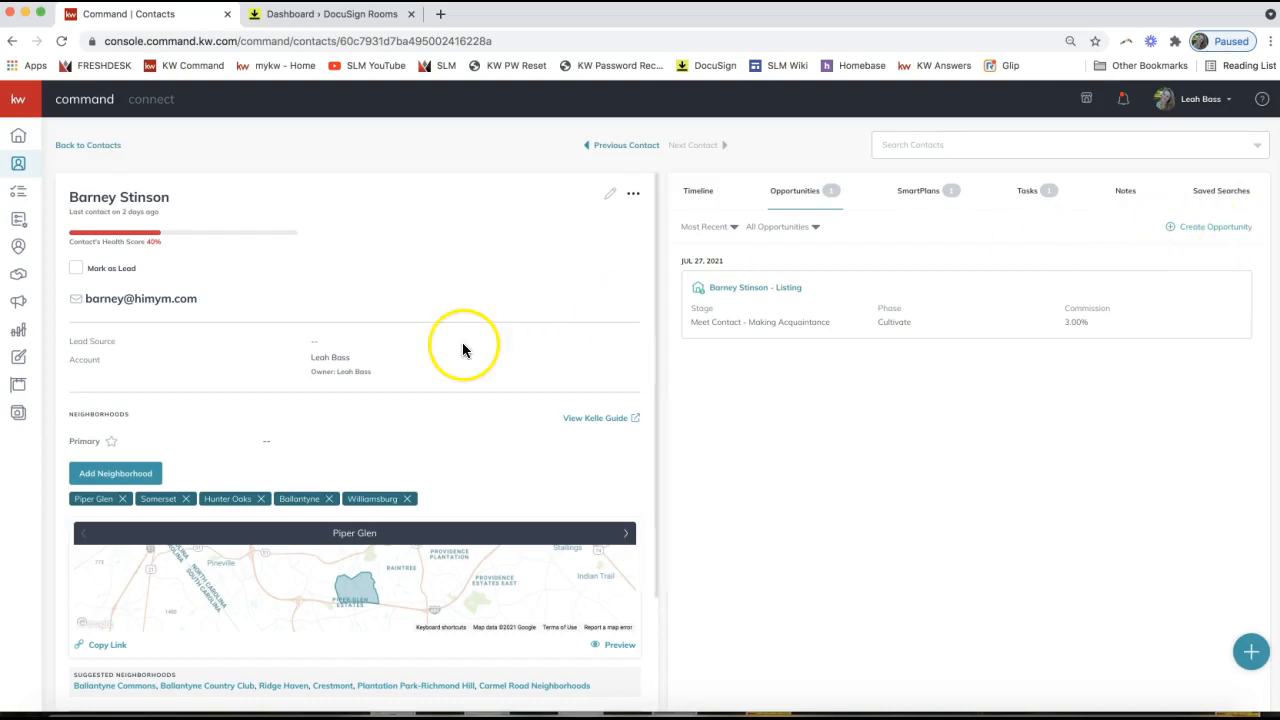
pyautogui.moveTo(195, 203); pyautogui.dragTo(63, 197)
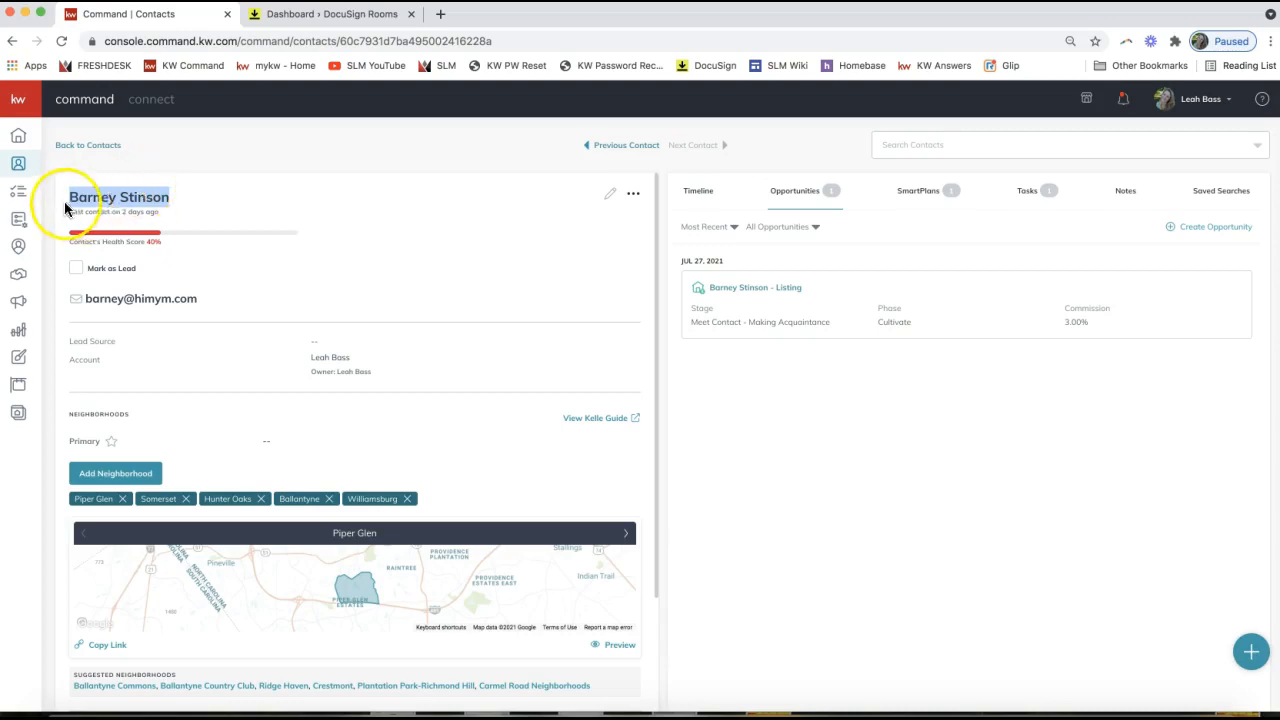
pyautogui.click(112, 193)
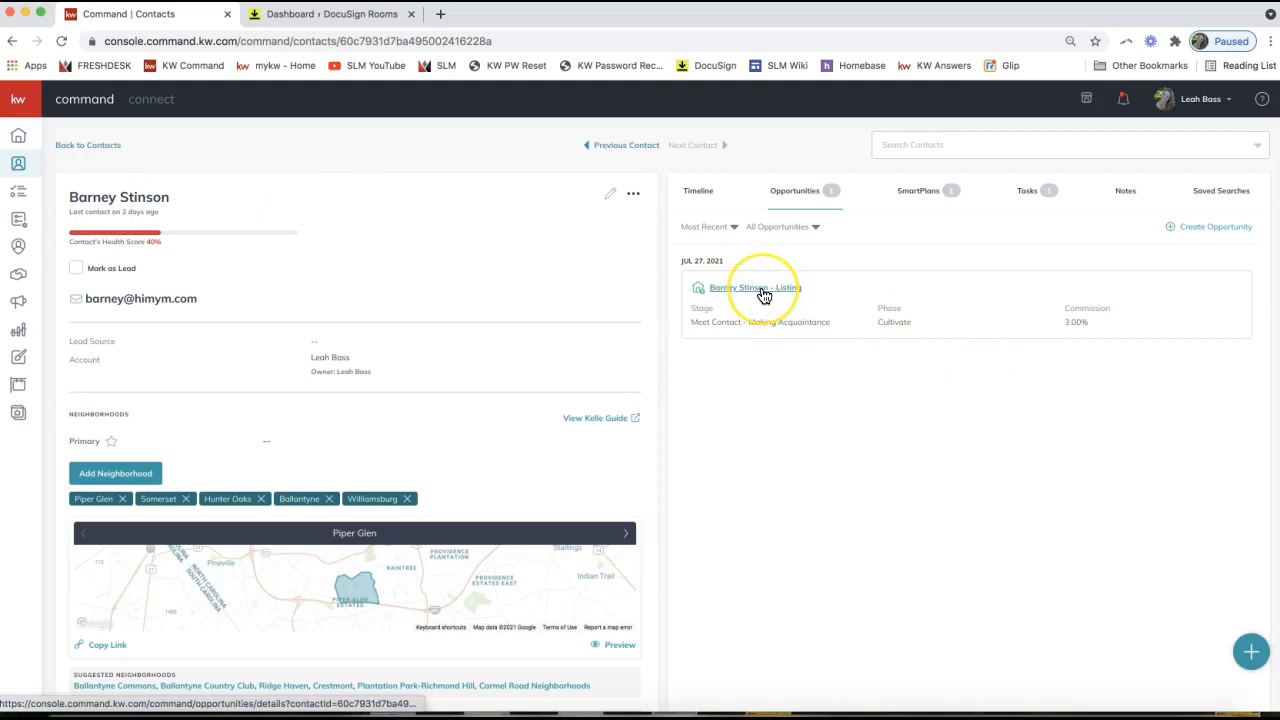
pyautogui.moveTo(194, 206); pyautogui.dragTo(55, 200)
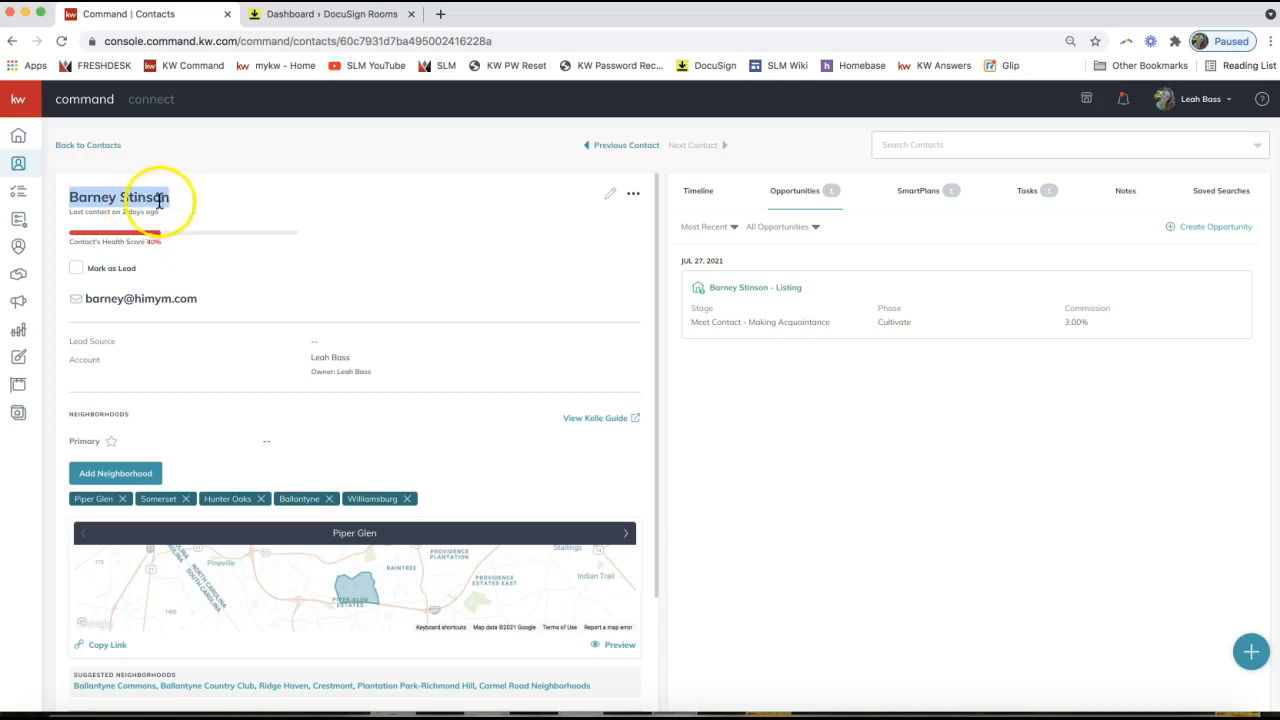
pyautogui.click(182, 200)
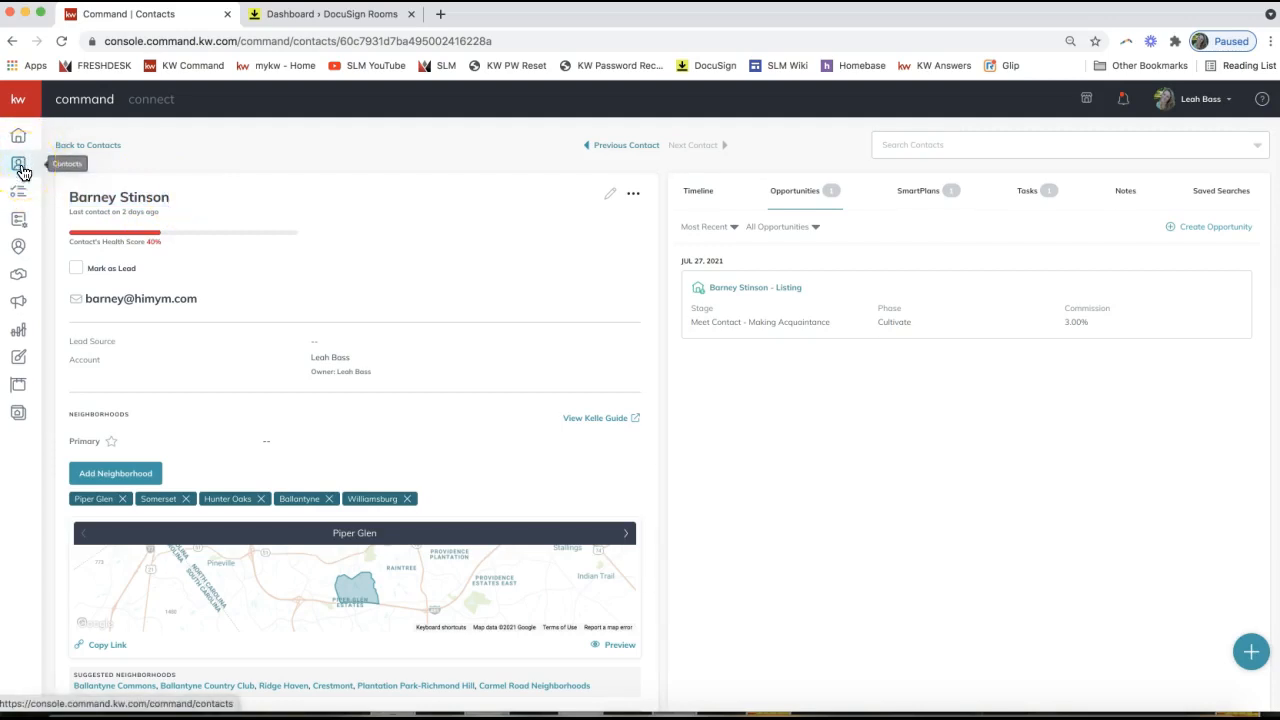
pyautogui.click(18, 99)
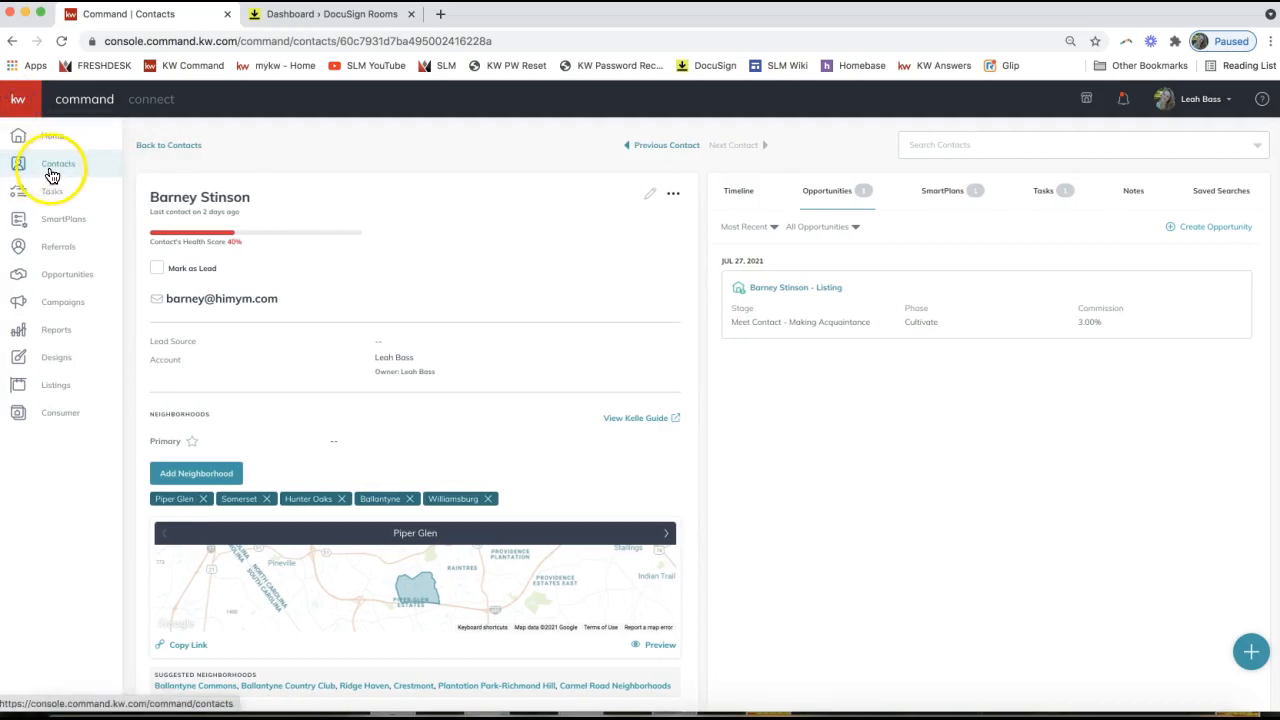
# Replace the first name in the contact's full name with its longer form and save the contact
pyautogui.click(648, 201)
pyautogui.click(798, 160)
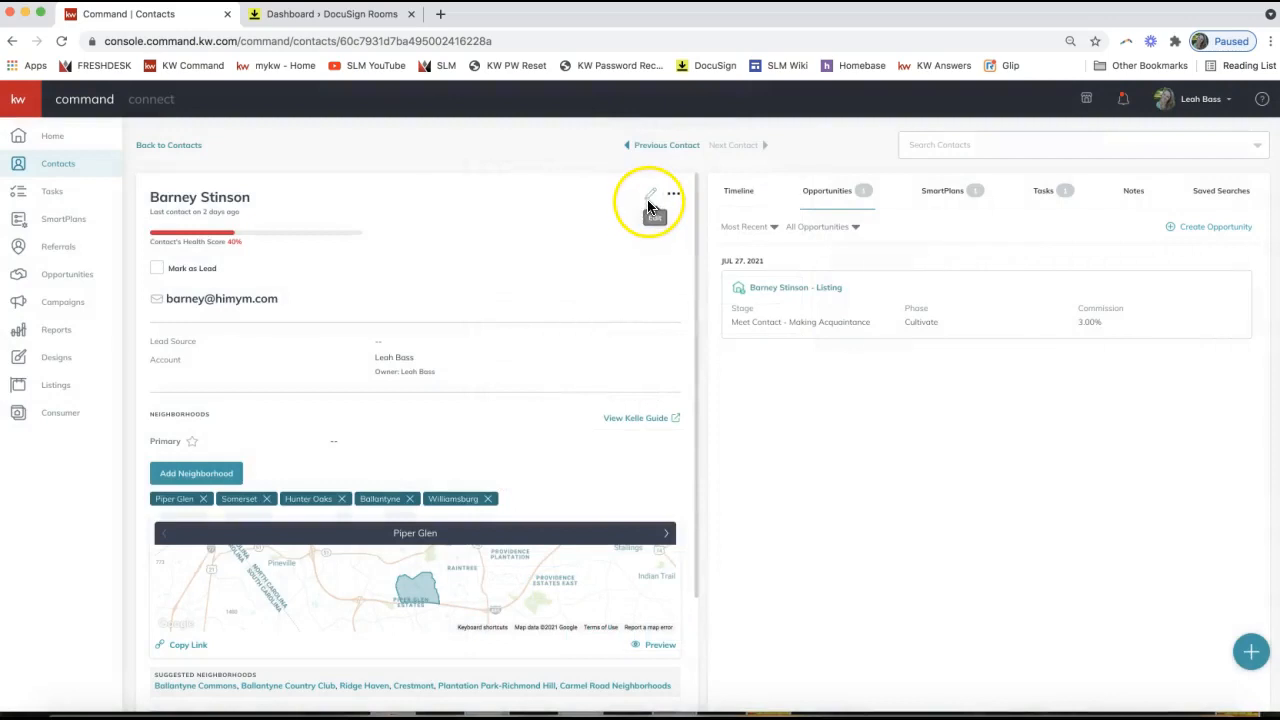
pyautogui.click(648, 202)
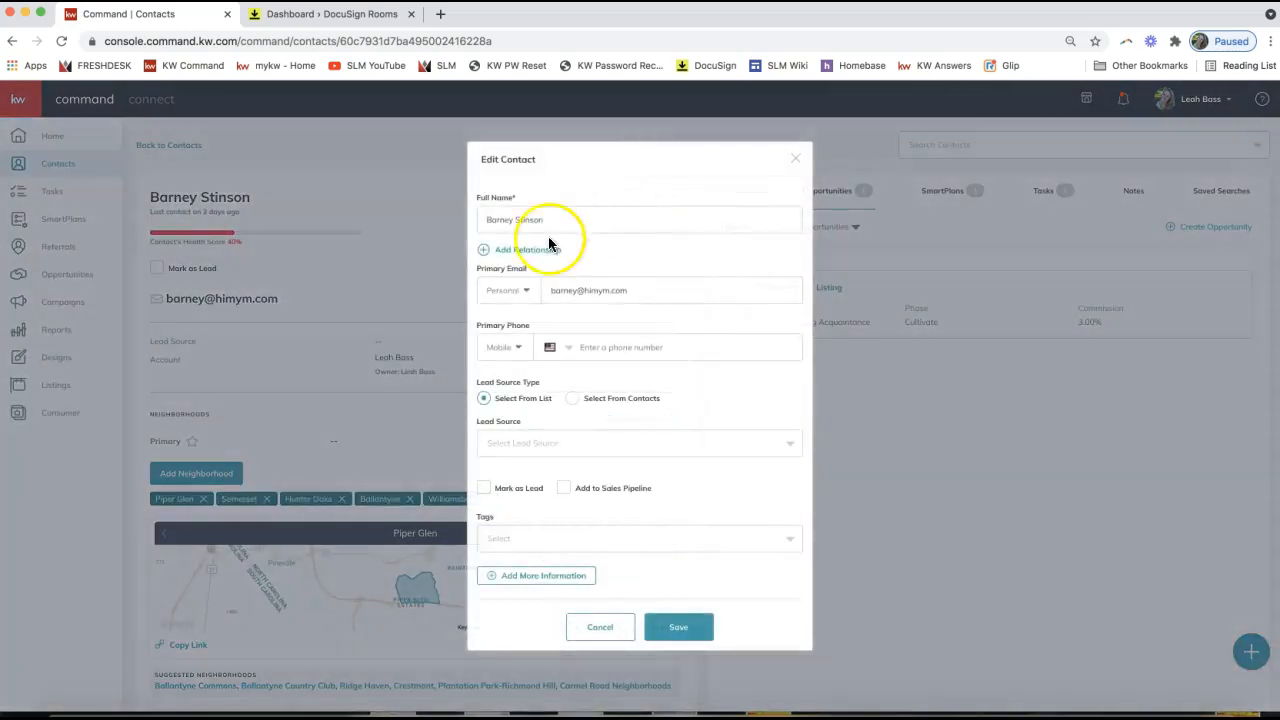
pyautogui.doubleClick(493, 220)
pyautogui.write('Barnabus')
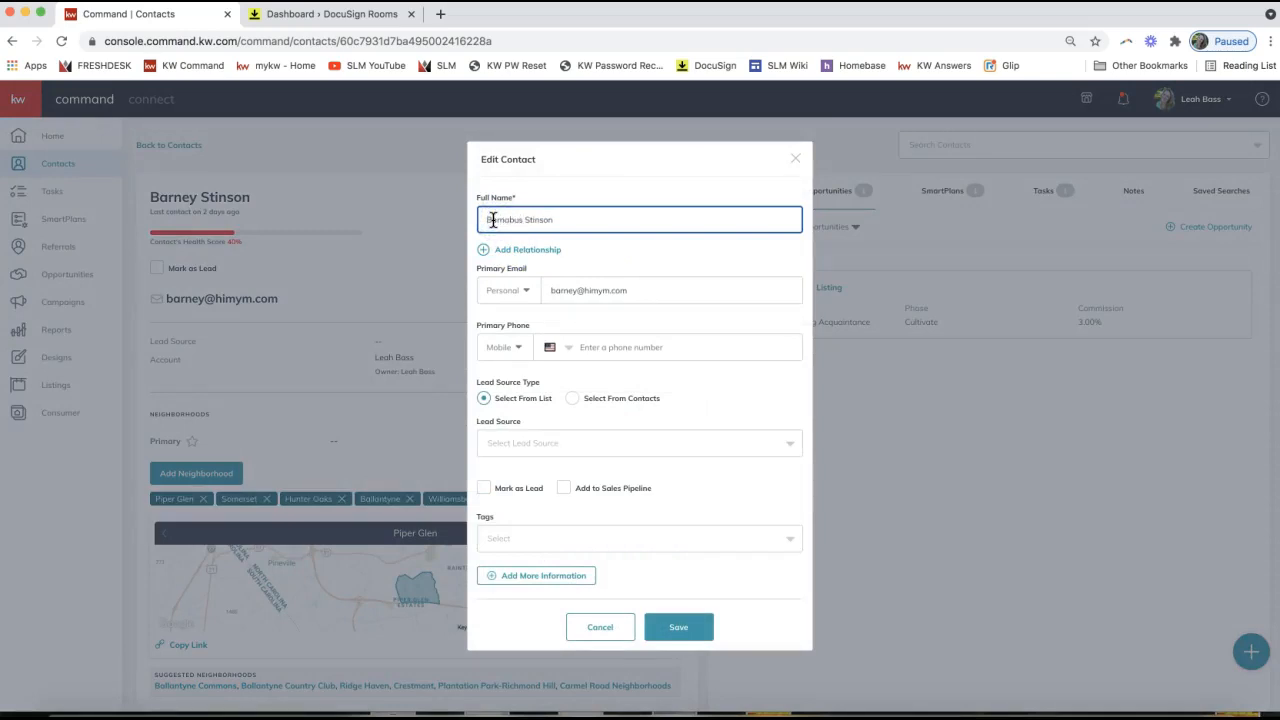
pyautogui.click(556, 243)
pyautogui.click(681, 628)
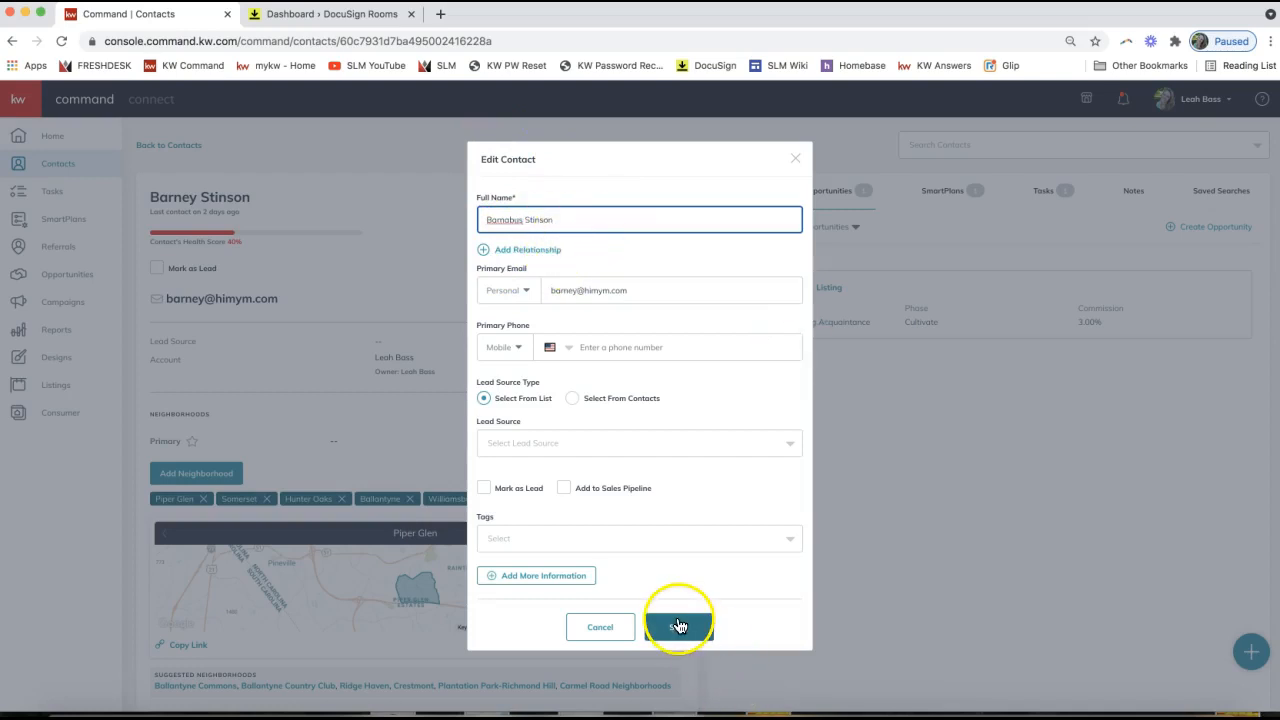
pyautogui.click(677, 628)
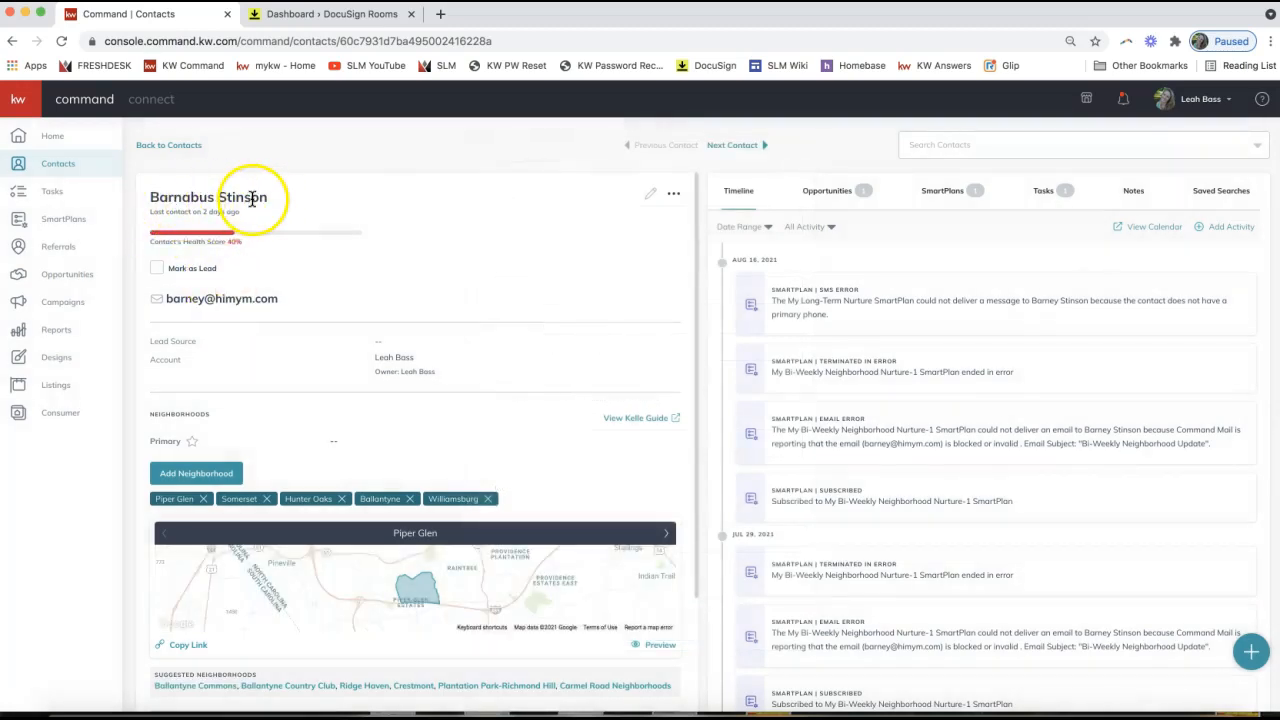
# Open the listing opportunity linked to the renamed contact
pyautogui.click(834, 191)
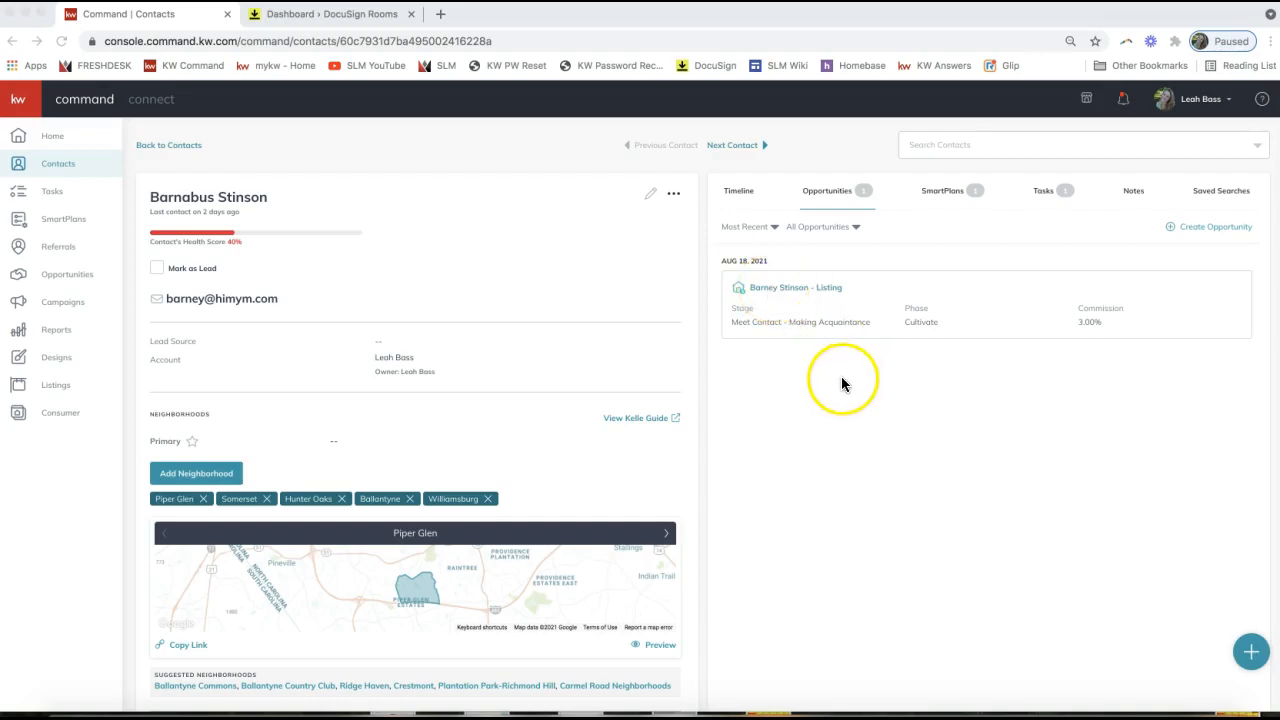
pyautogui.click(819, 258)
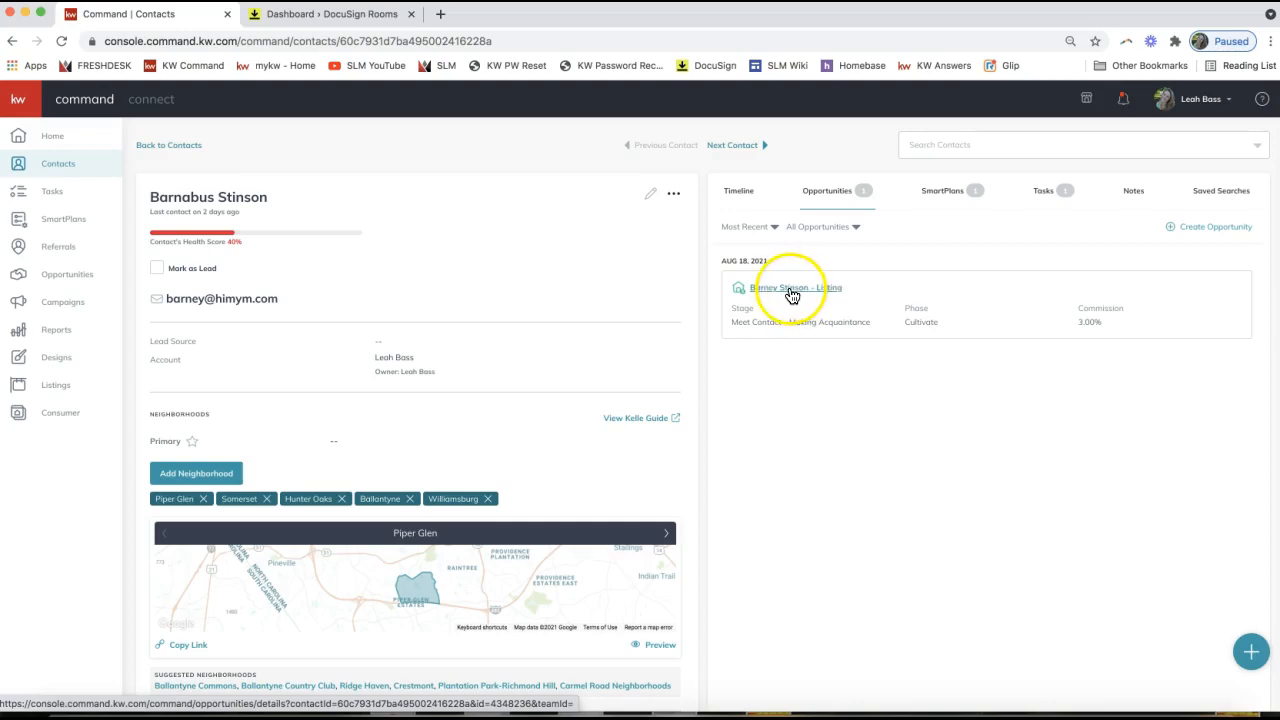
pyautogui.click(791, 290)
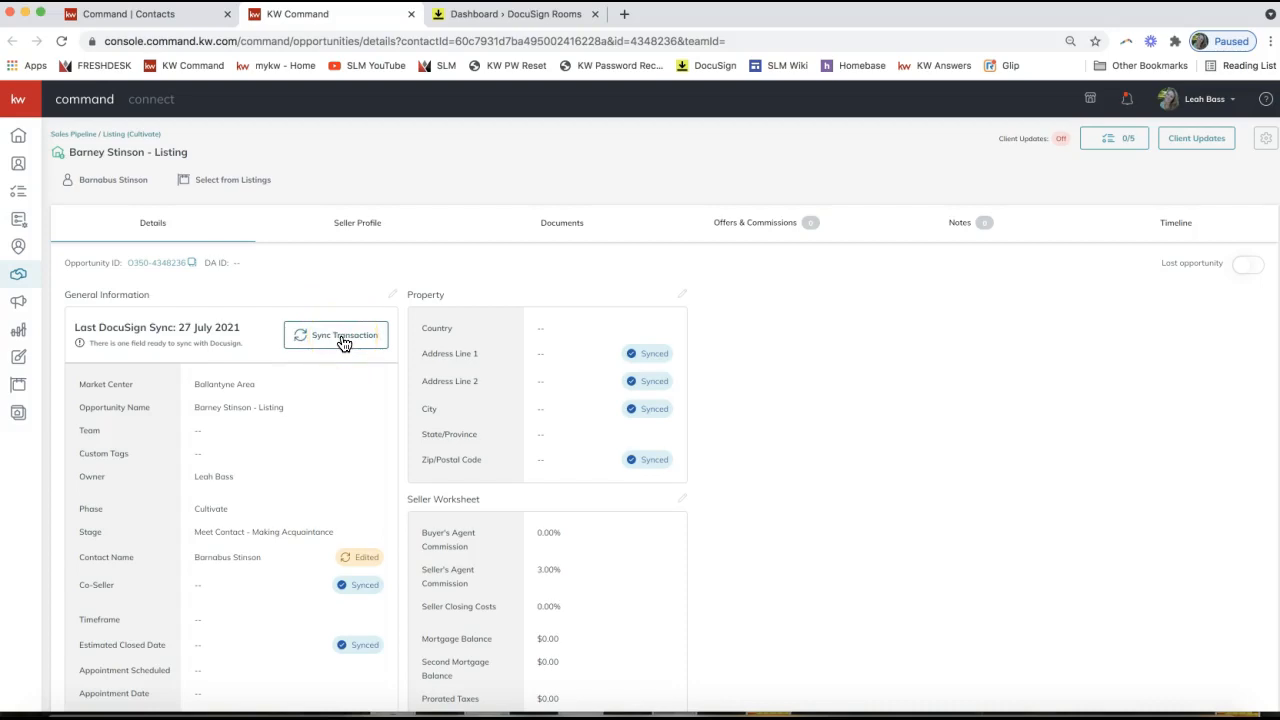
pyautogui.moveTo(198, 158)
pyautogui.mouseDown()
pyautogui.moveTo(122, 158)
pyautogui.moveTo(197, 156)
pyautogui.moveTo(176, 152)
pyautogui.mouseUp()
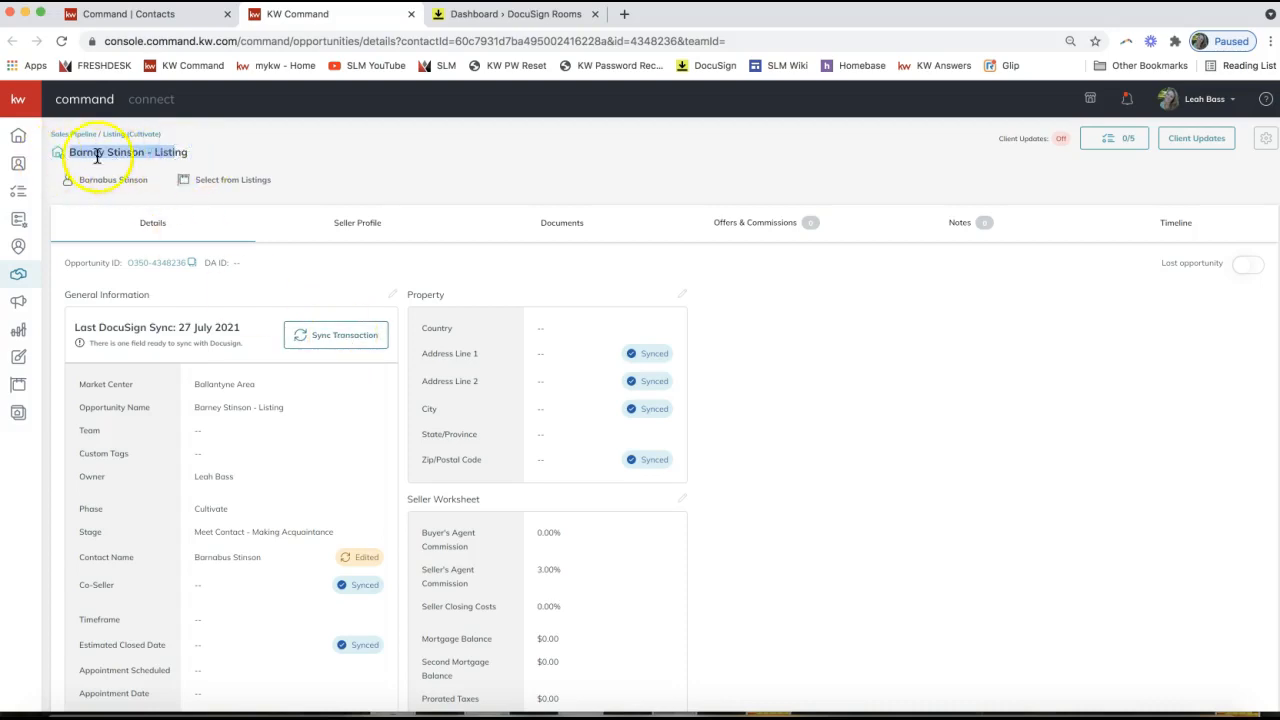
pyautogui.tripleClick(108, 155)
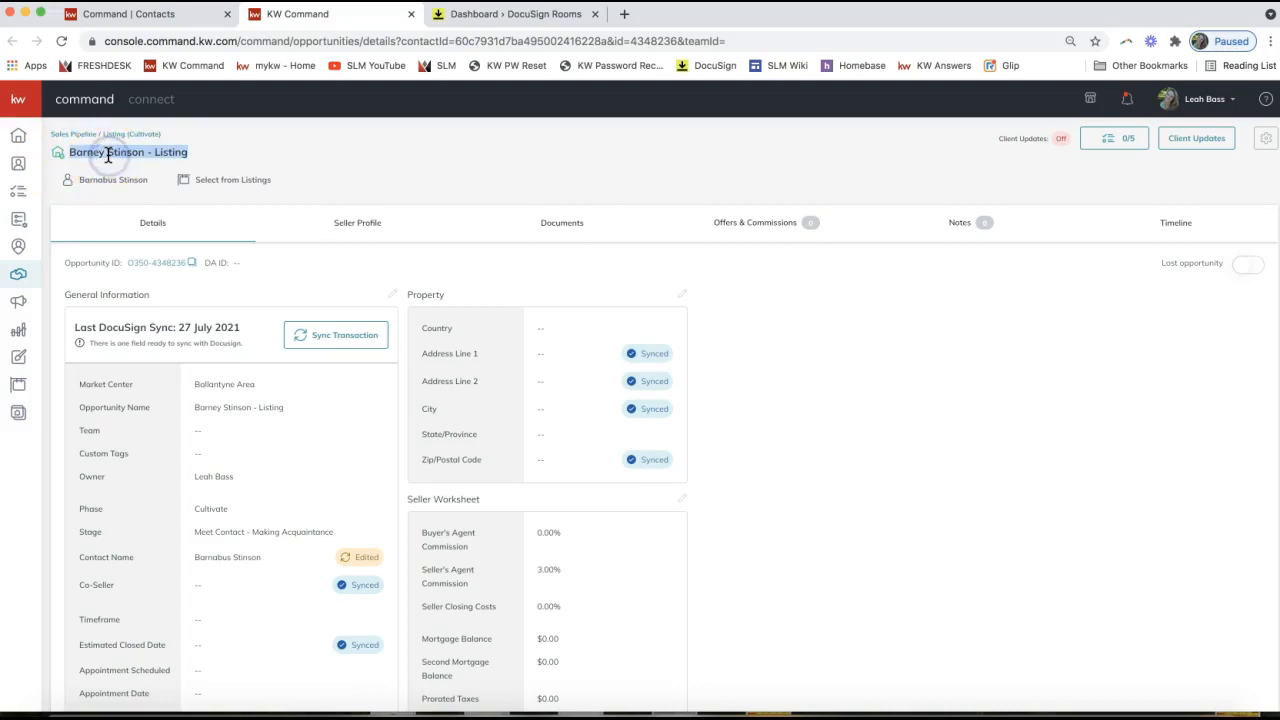
pyautogui.click(100, 156)
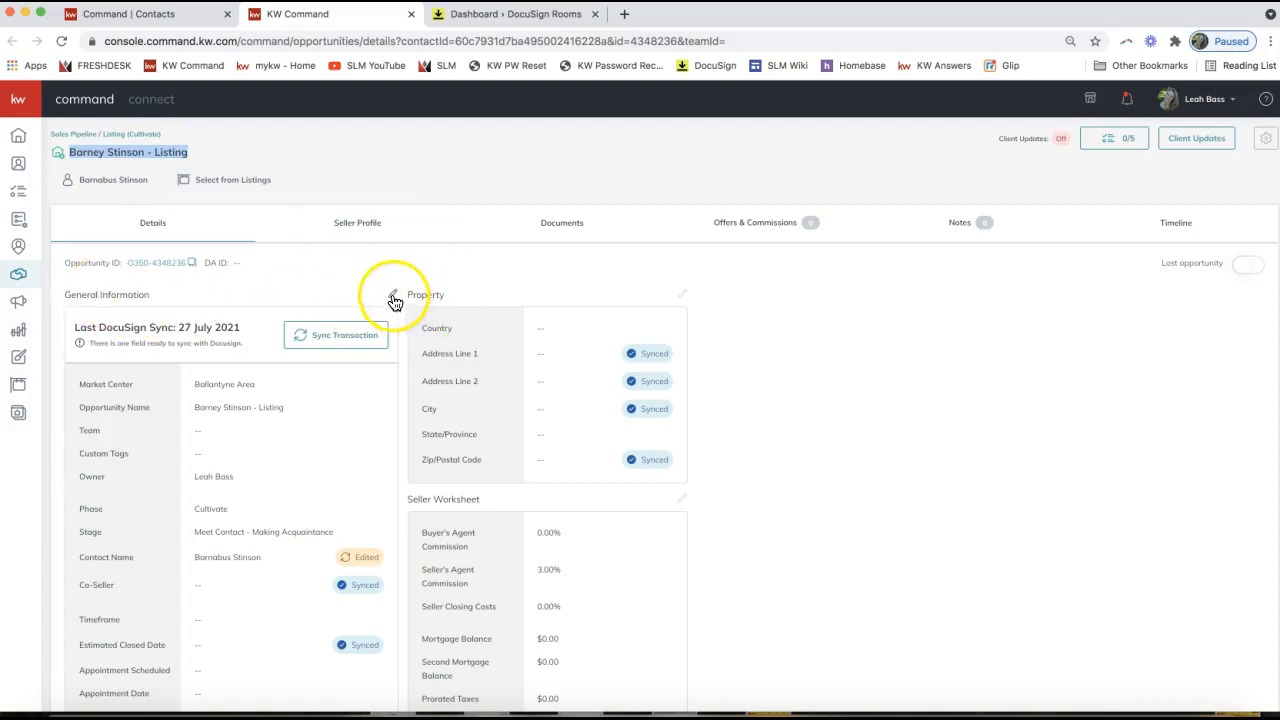
pyautogui.click(117, 150)
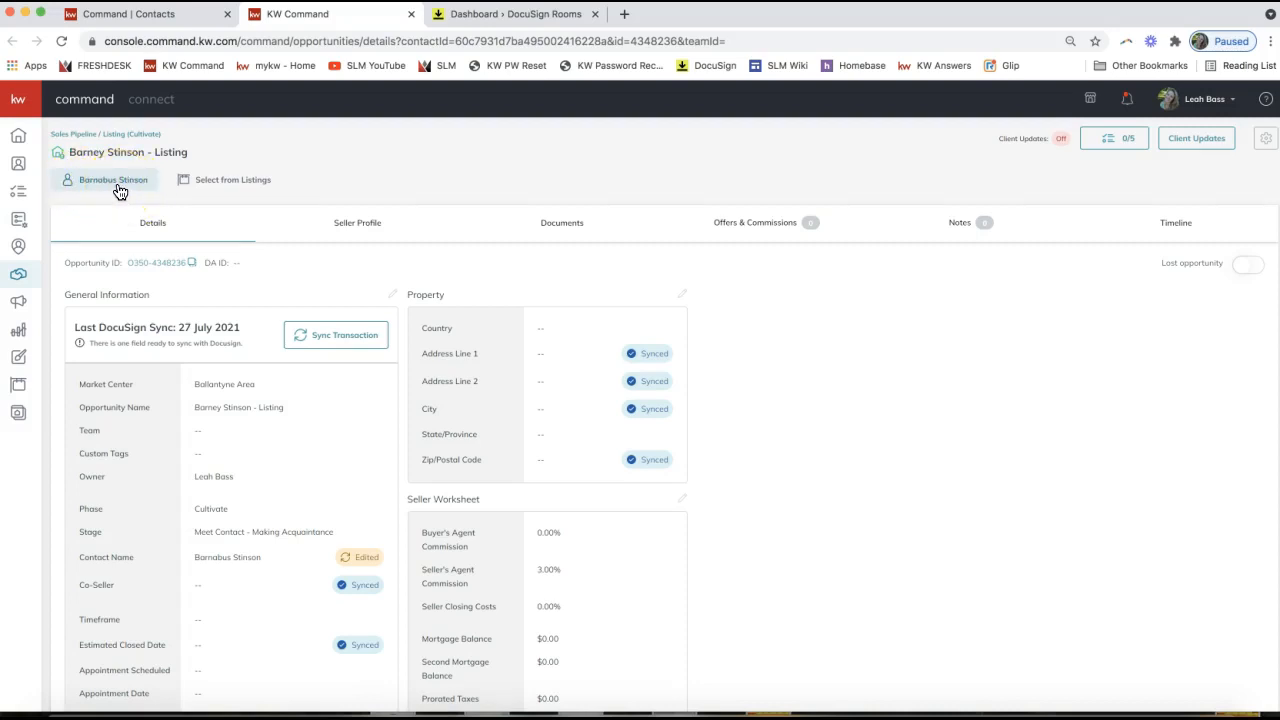
# Sync the opportunity's transaction information to DocuSign and reload the opportunity's details
pyautogui.click(307, 343)
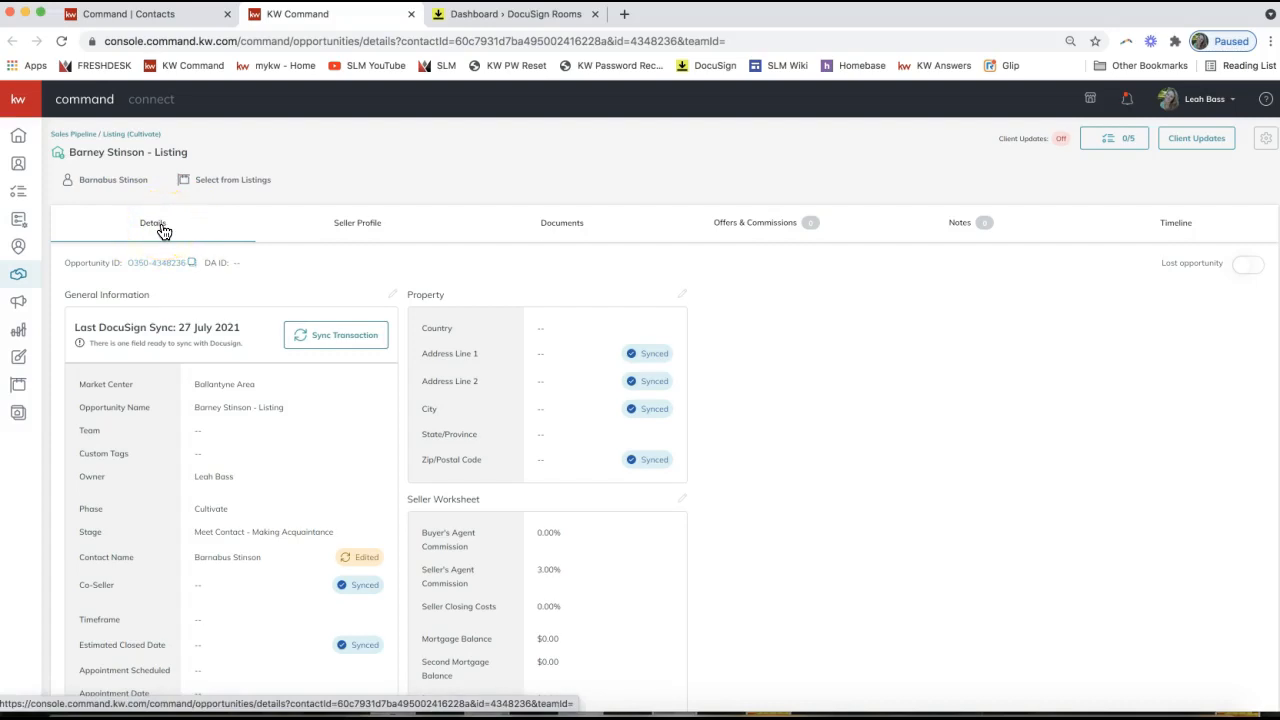
pyautogui.click(330, 338)
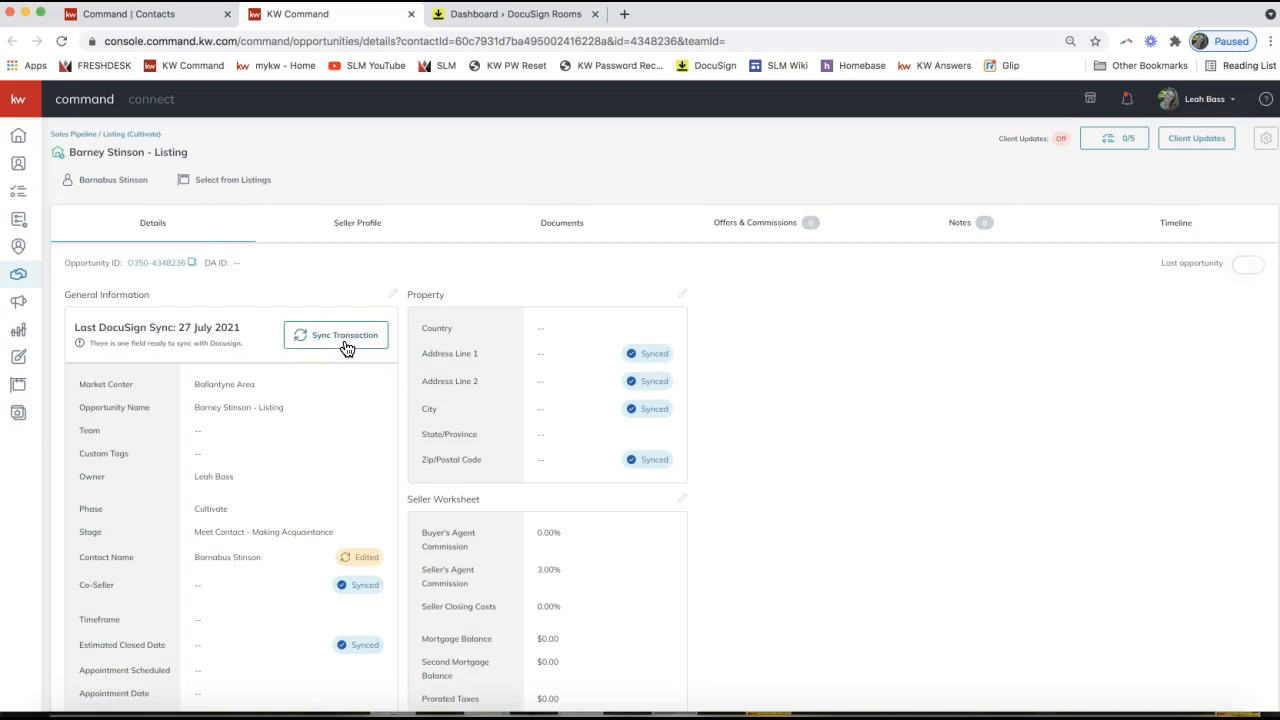
pyautogui.click(567, 226)
pyautogui.click(329, 345)
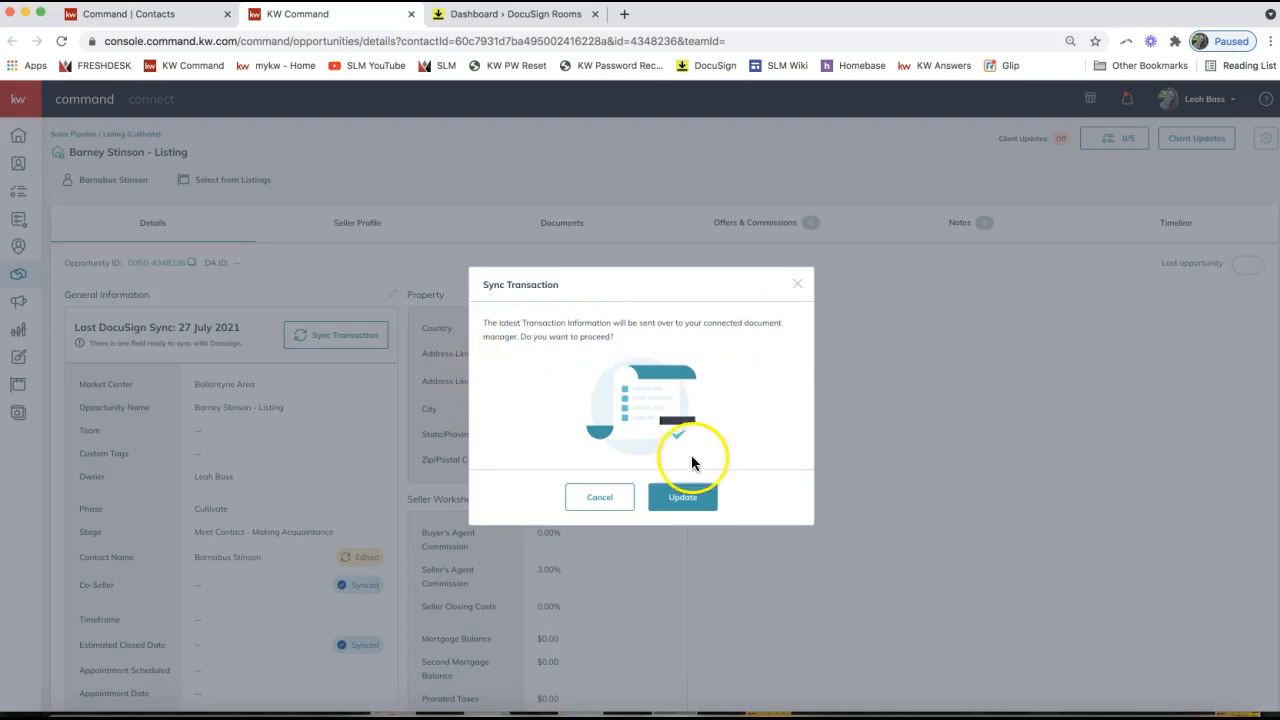
pyautogui.click(700, 515)
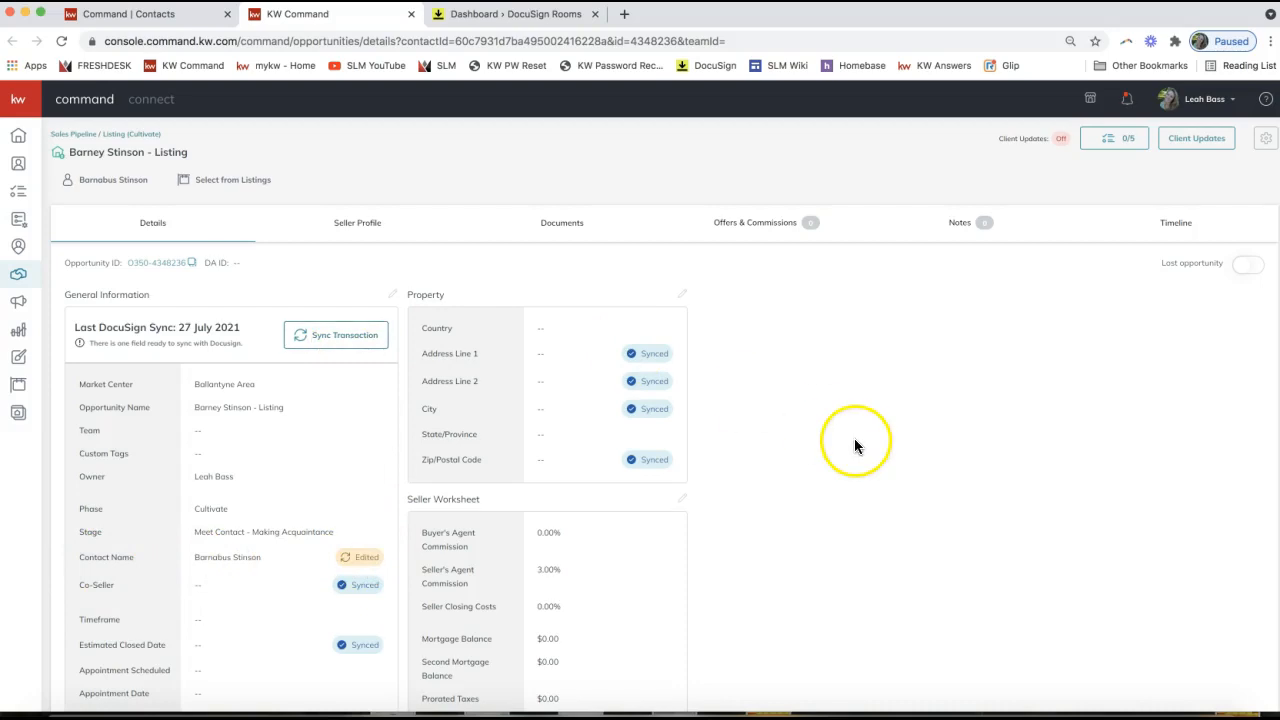
pyautogui.click(163, 211)
pyautogui.click(61, 41)
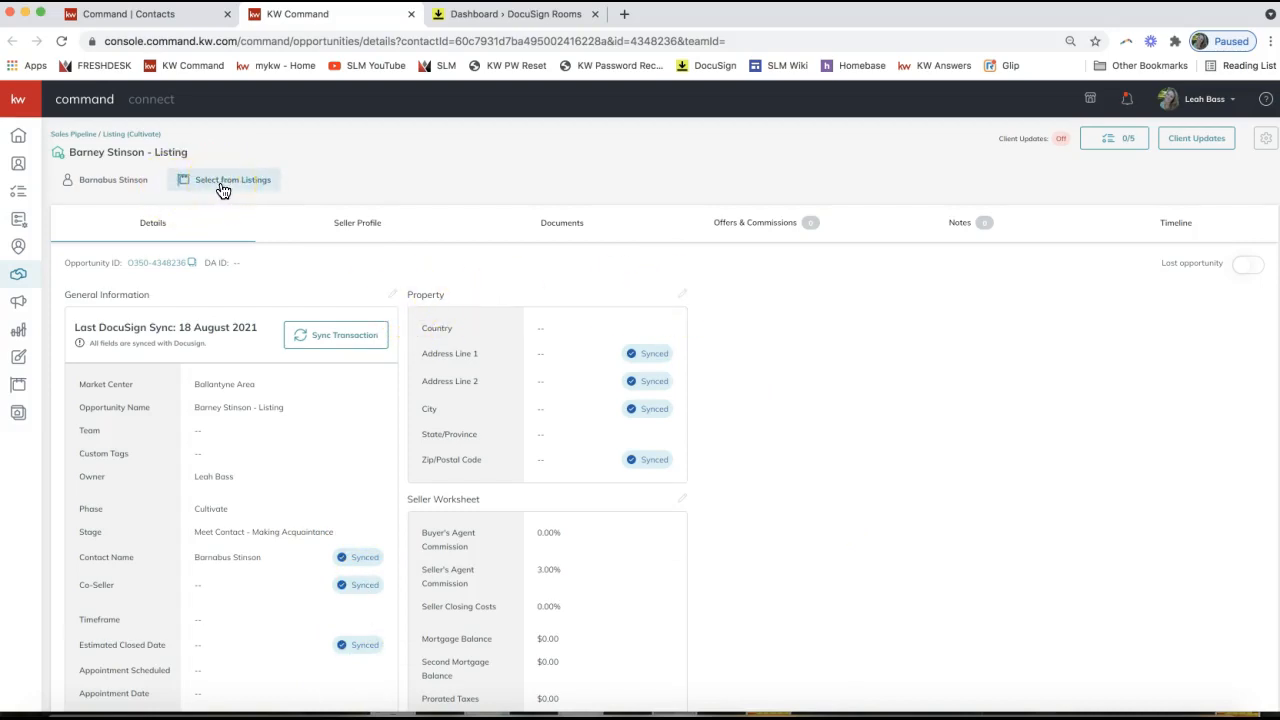
pyautogui.click(684, 298)
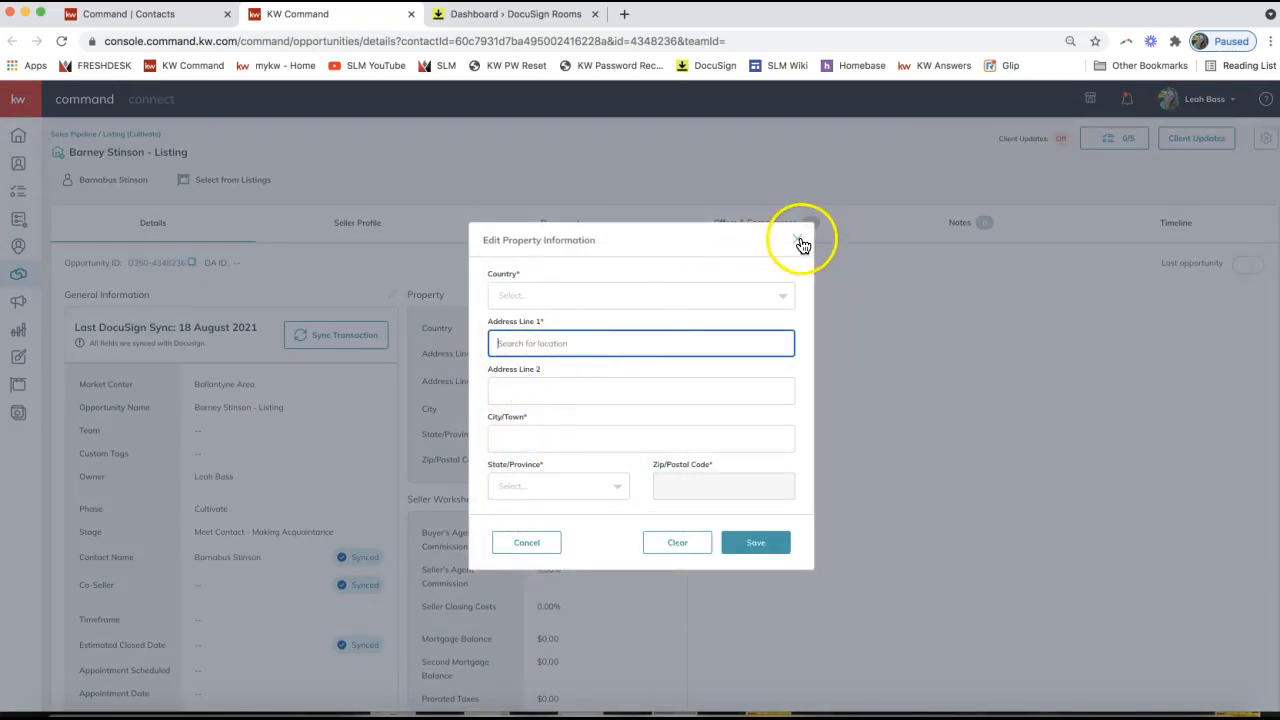
pyautogui.click(801, 241)
pyautogui.click(796, 236)
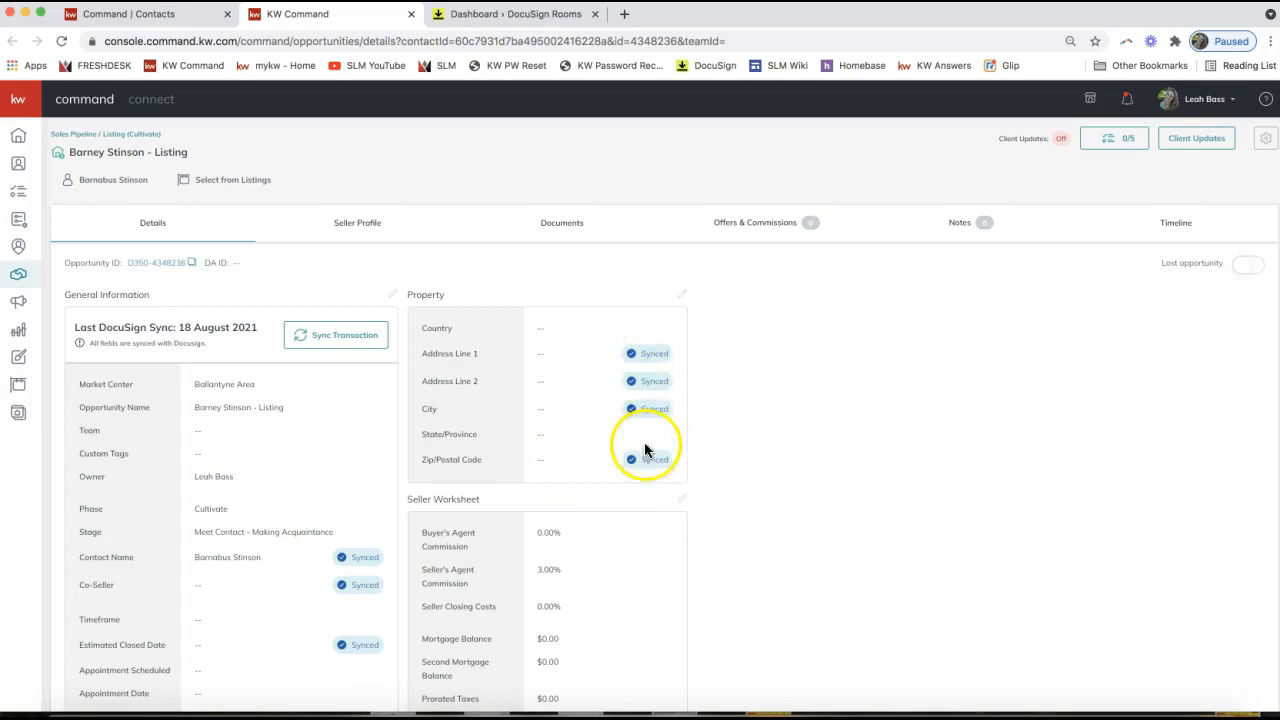
# Go from the opportunity's documents checklist to its linked DocuSign transaction
pyautogui.scroll(-1, 359, 613)
pyautogui.scroll(-3, 359, 613)
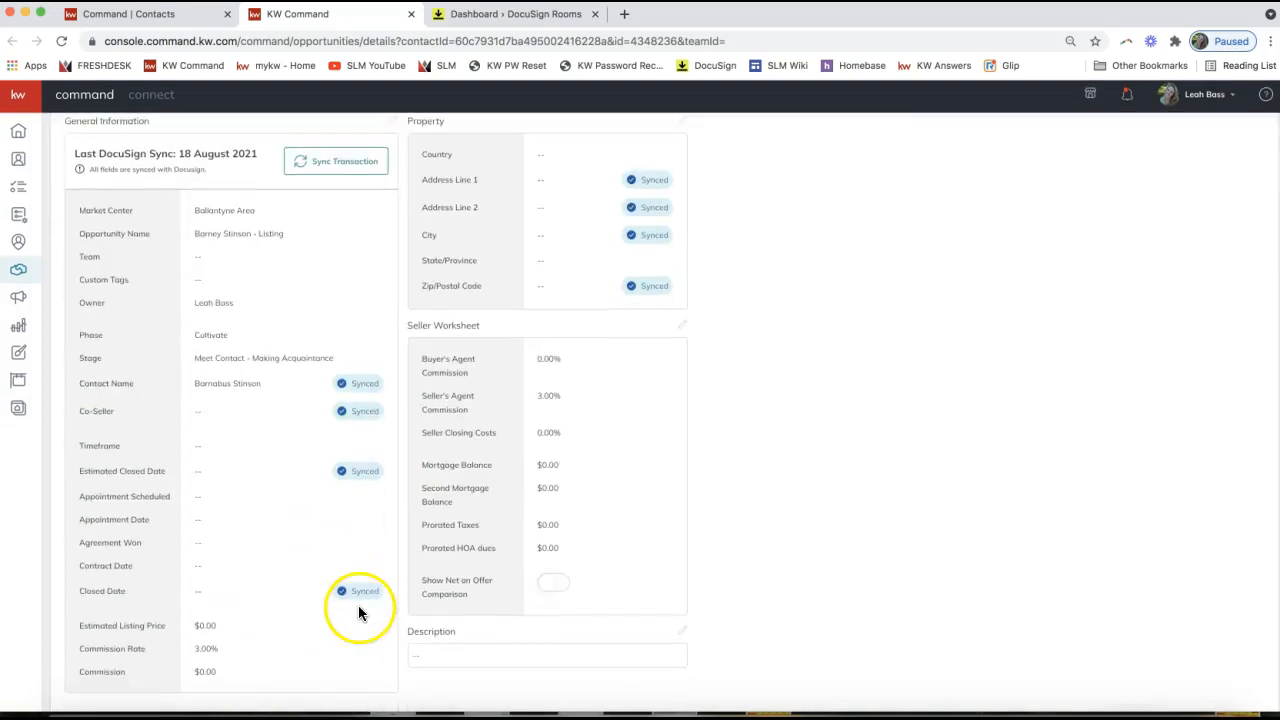
pyautogui.scroll(4, 357, 399)
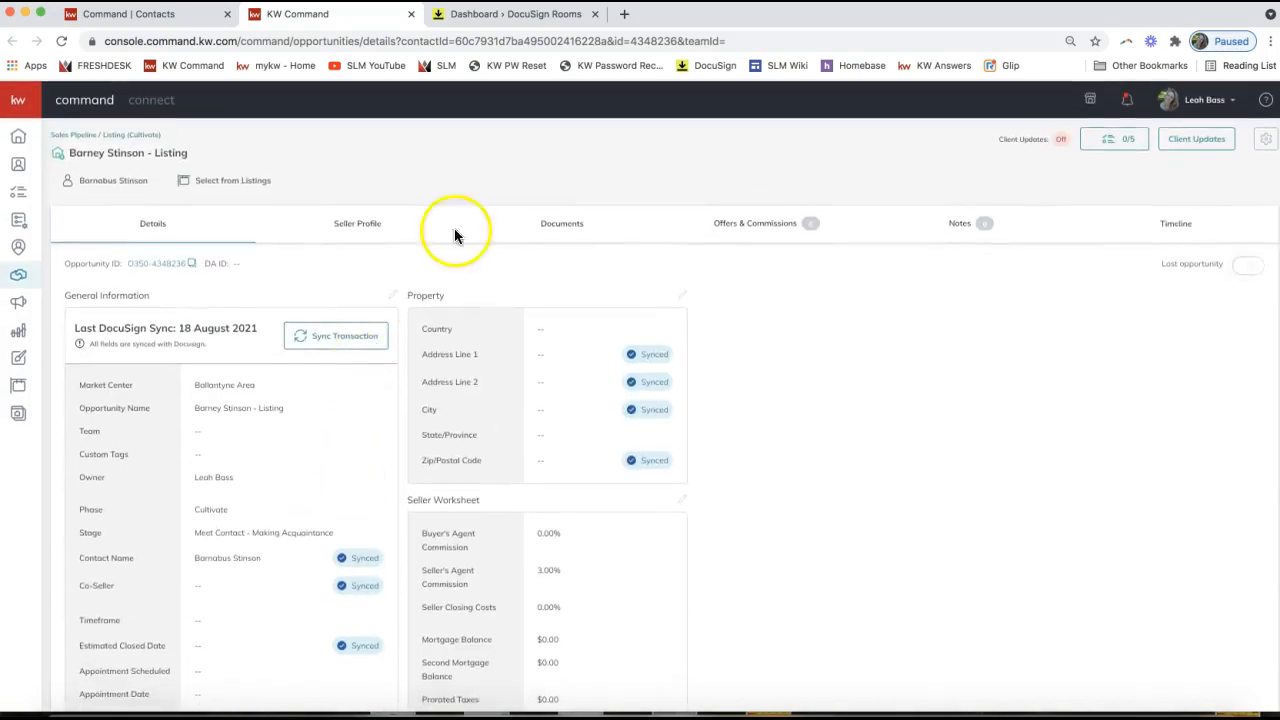
pyautogui.click(567, 224)
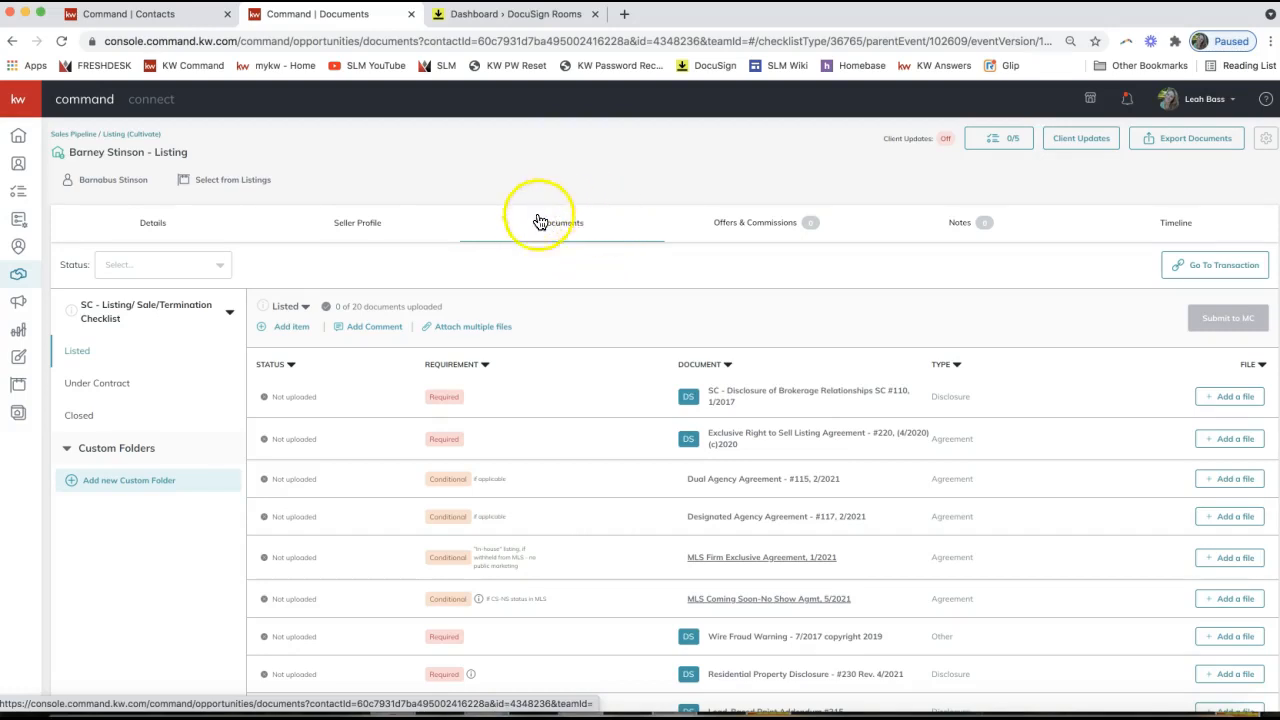
pyautogui.click(1207, 270)
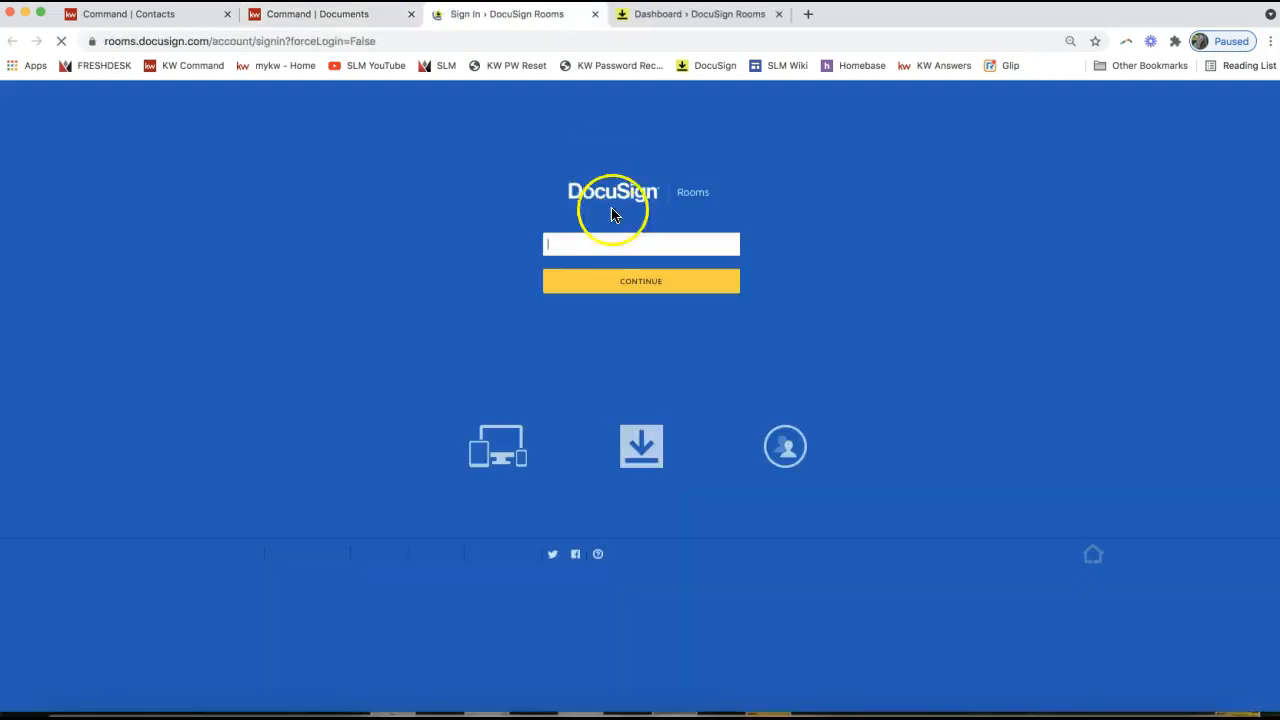
# Sign in to DocuSign Rooms to reach the listing's room
pyautogui.click(578, 249)
pyautogui.click(478, 259)
pyautogui.click(617, 285)
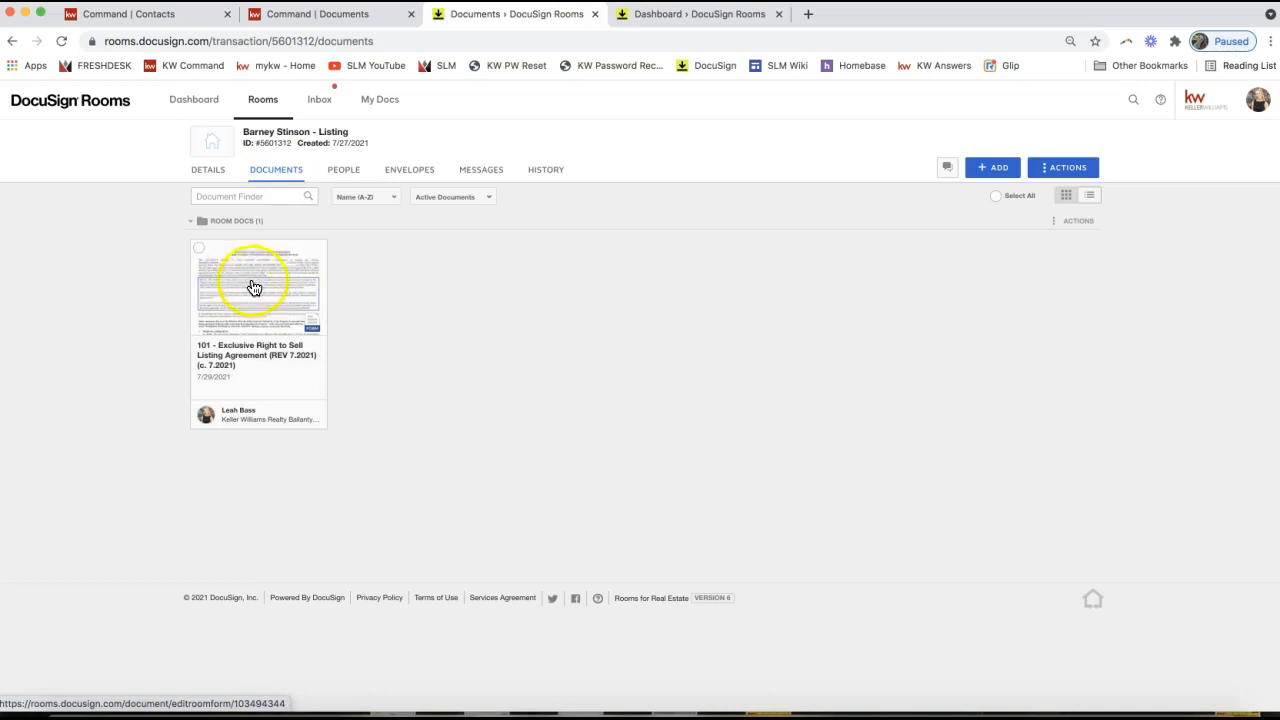
# Check the seller's name in the details of the listing's DocuSign room
pyautogui.click(211, 178)
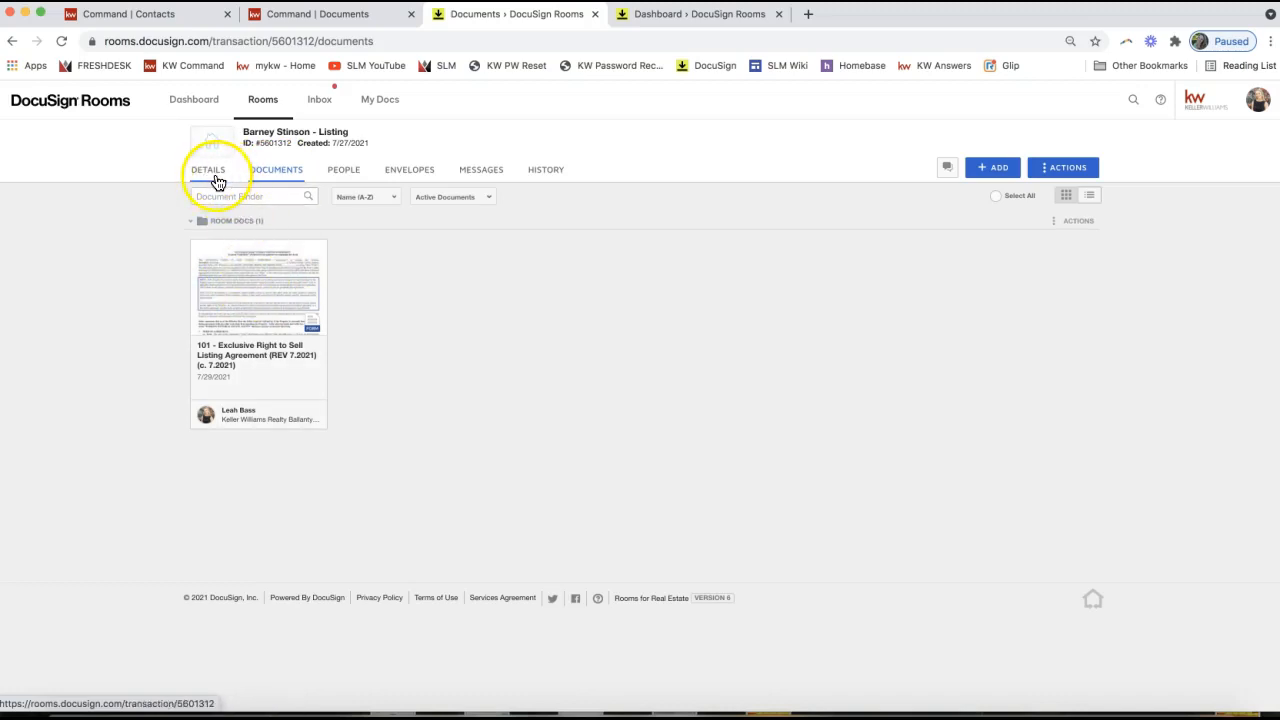
pyautogui.click(210, 177)
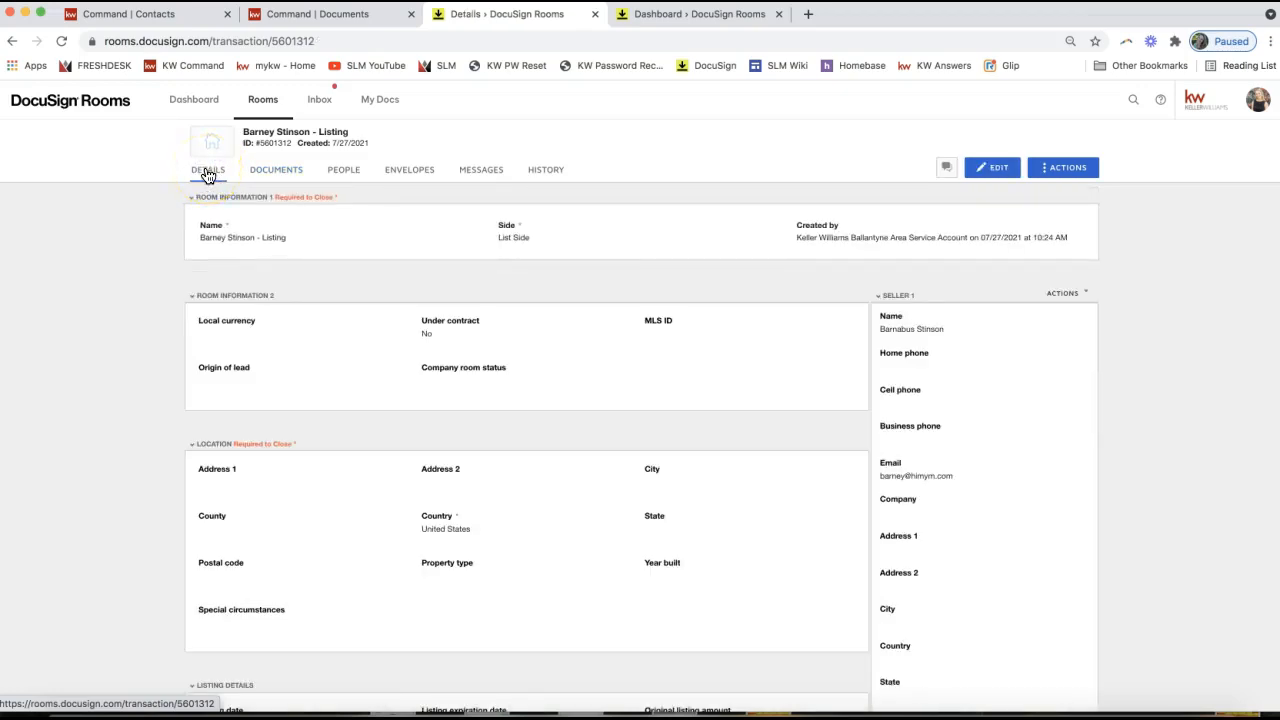
pyautogui.moveTo(879, 314); pyautogui.dragTo(944, 330)
pyautogui.click(903, 334)
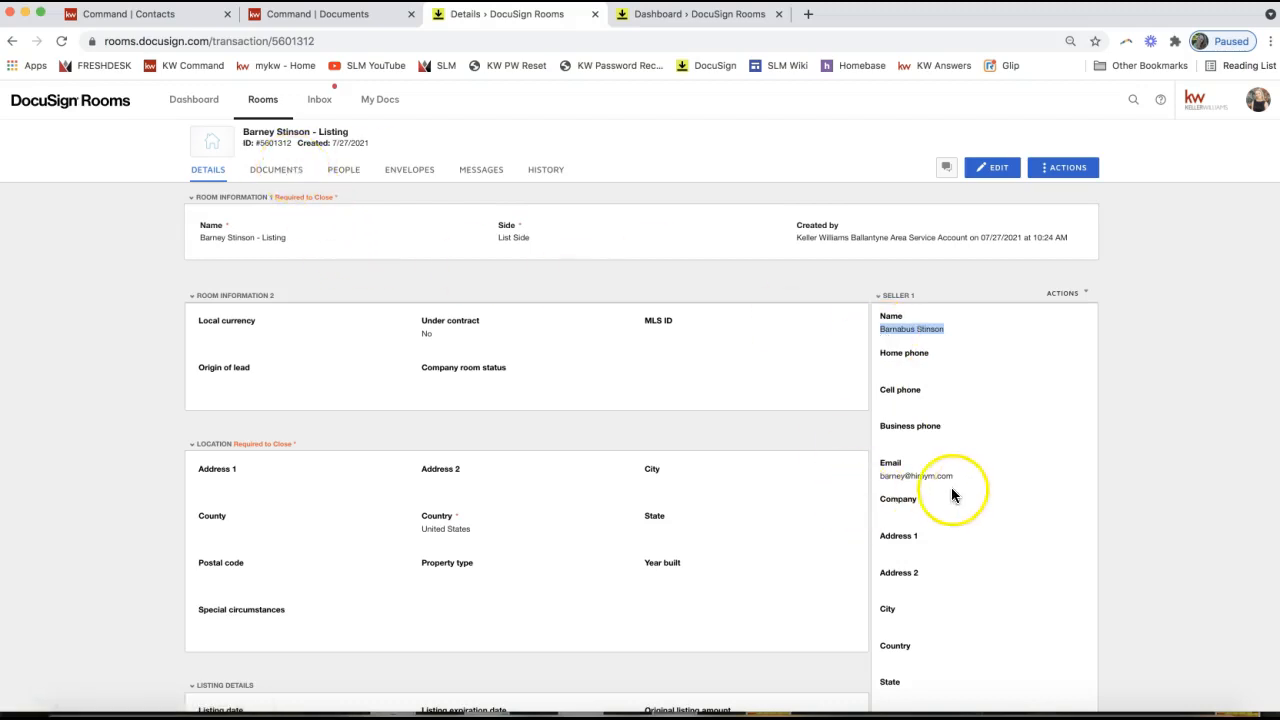
# Check the seller's email in the room details, open the details for editing, and save them with the seller's name as entered
pyautogui.doubleClick(933, 485)
pyautogui.tripleClick(912, 477)
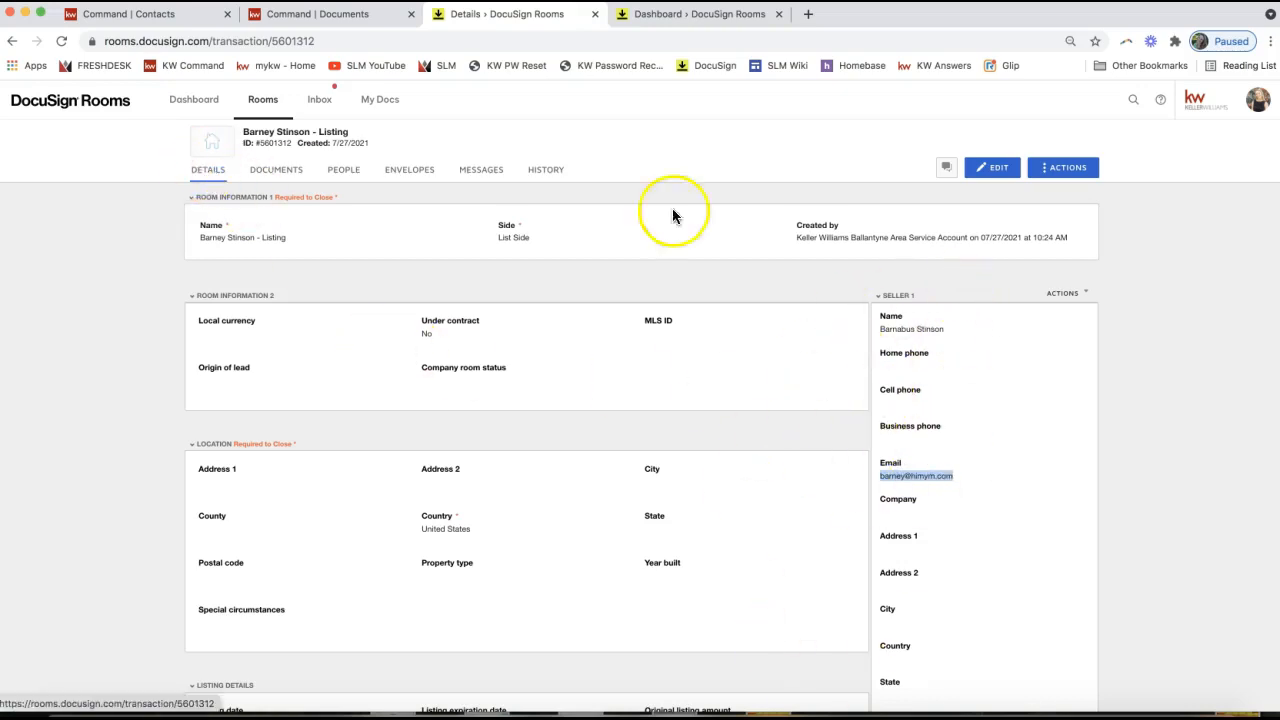
pyautogui.click(990, 168)
pyautogui.tripleClick(915, 346)
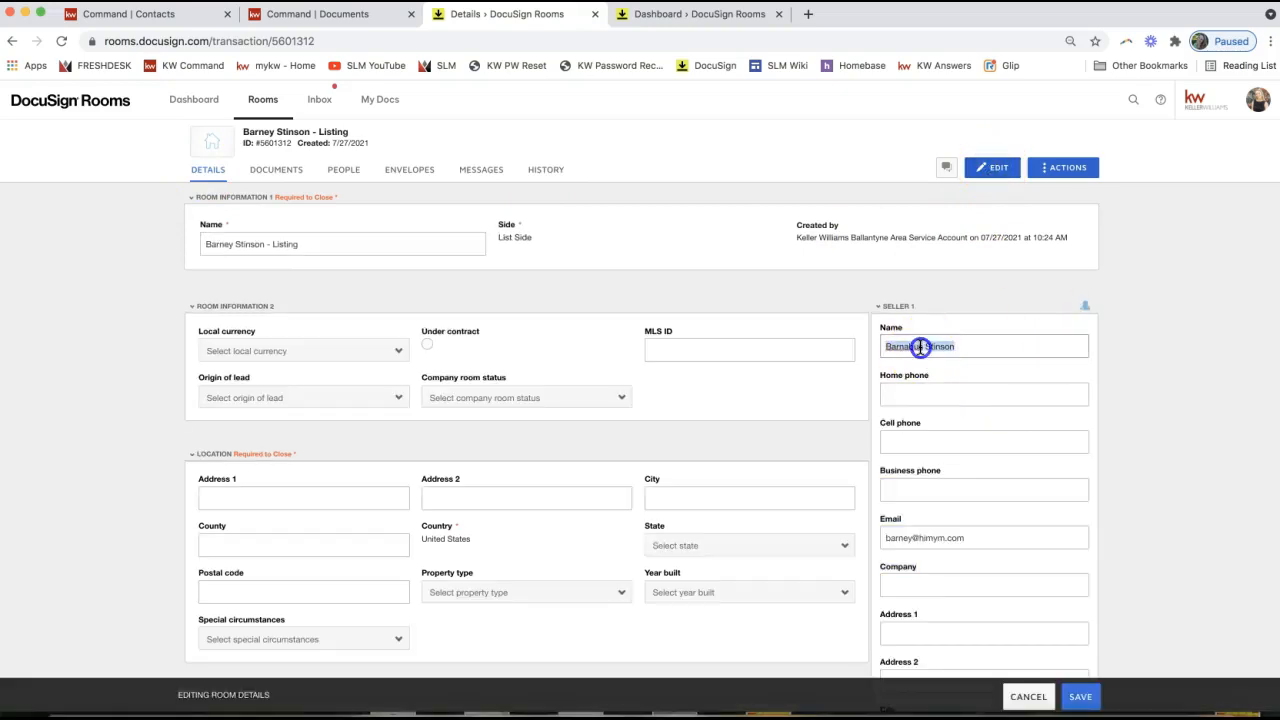
pyautogui.click(1081, 697)
pyautogui.tripleClick(910, 330)
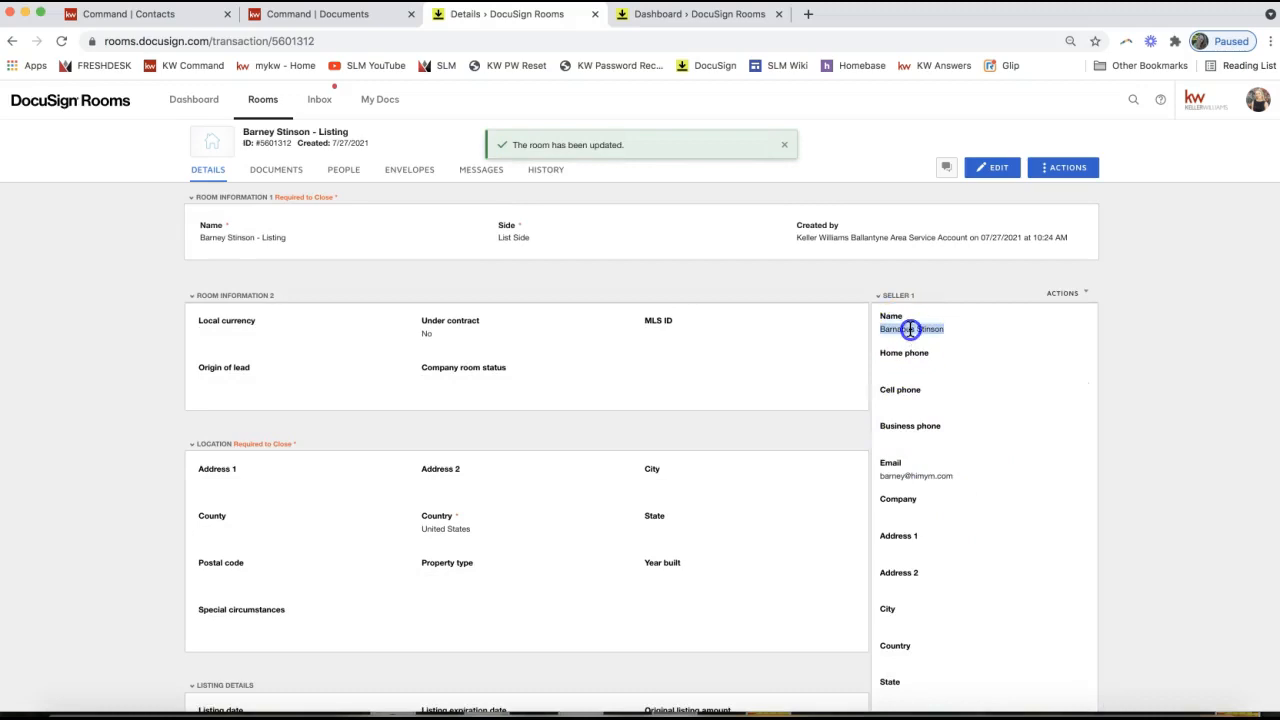
# Open the room's 101 - Exclusive Right to Sell Listing Agreement, check the seller's name on the form, and close it
pyautogui.click(289, 177)
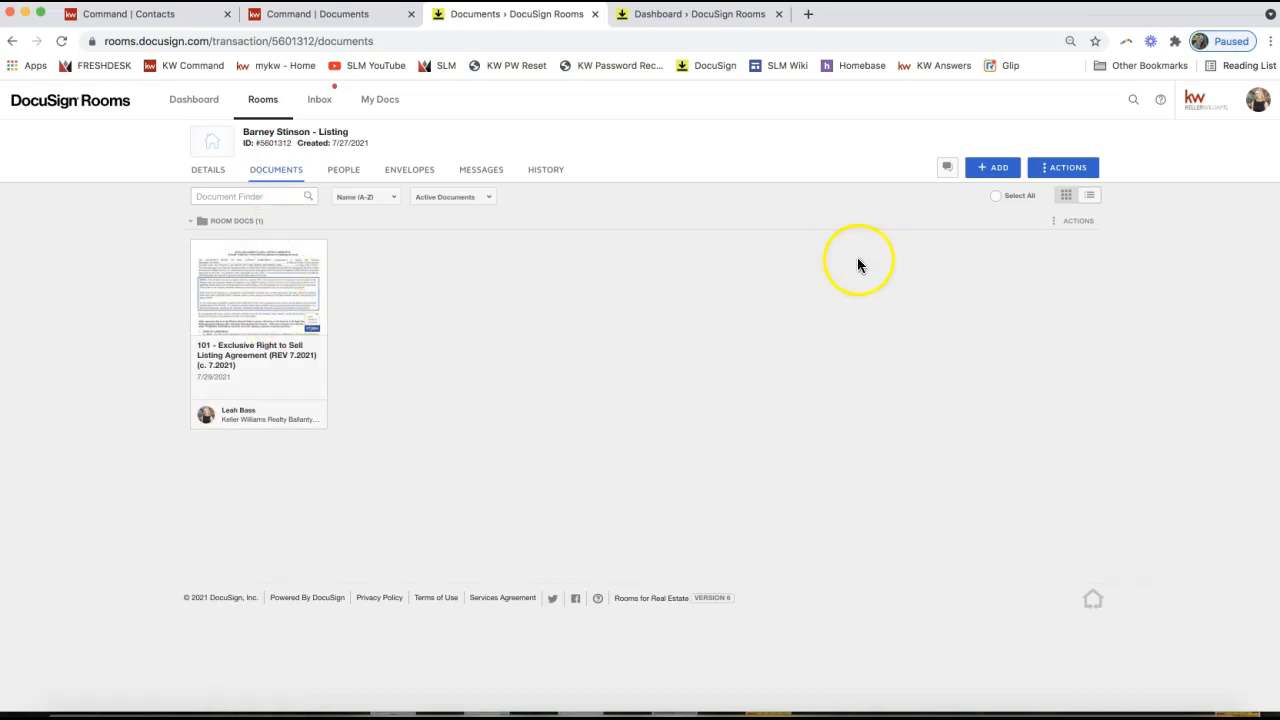
pyautogui.click(234, 302)
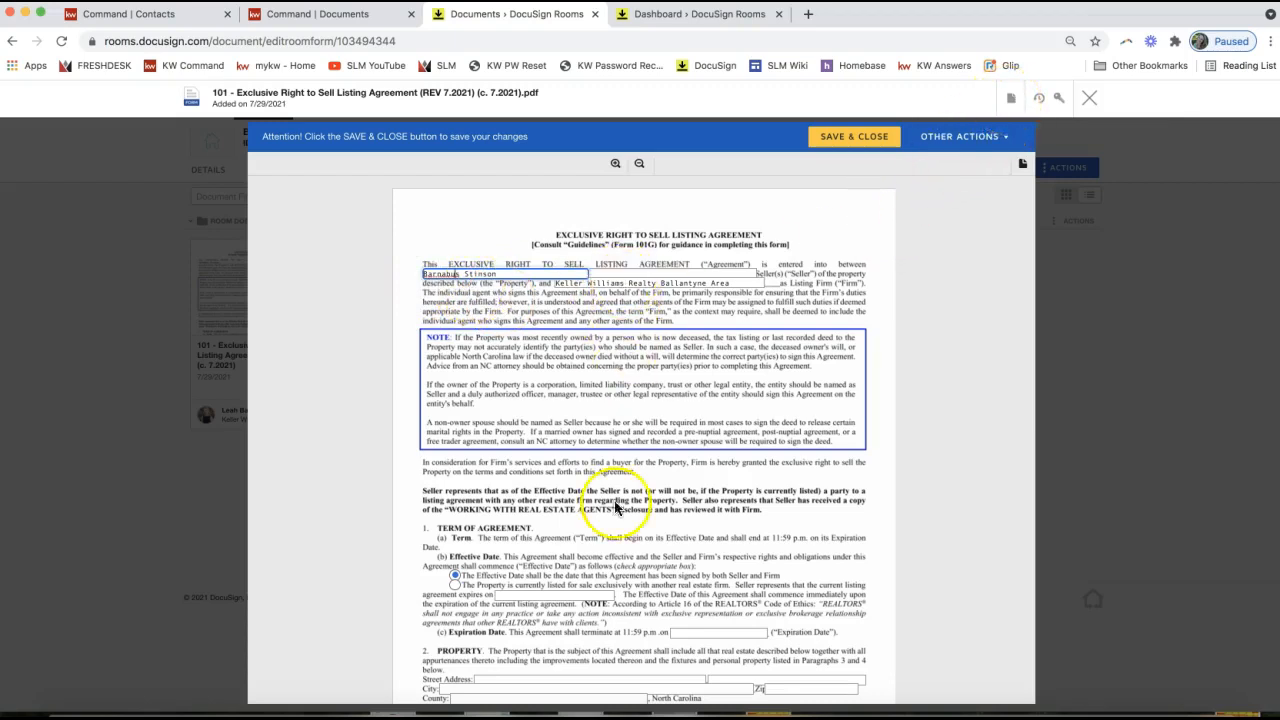
pyautogui.scroll(-5, 614, 560)
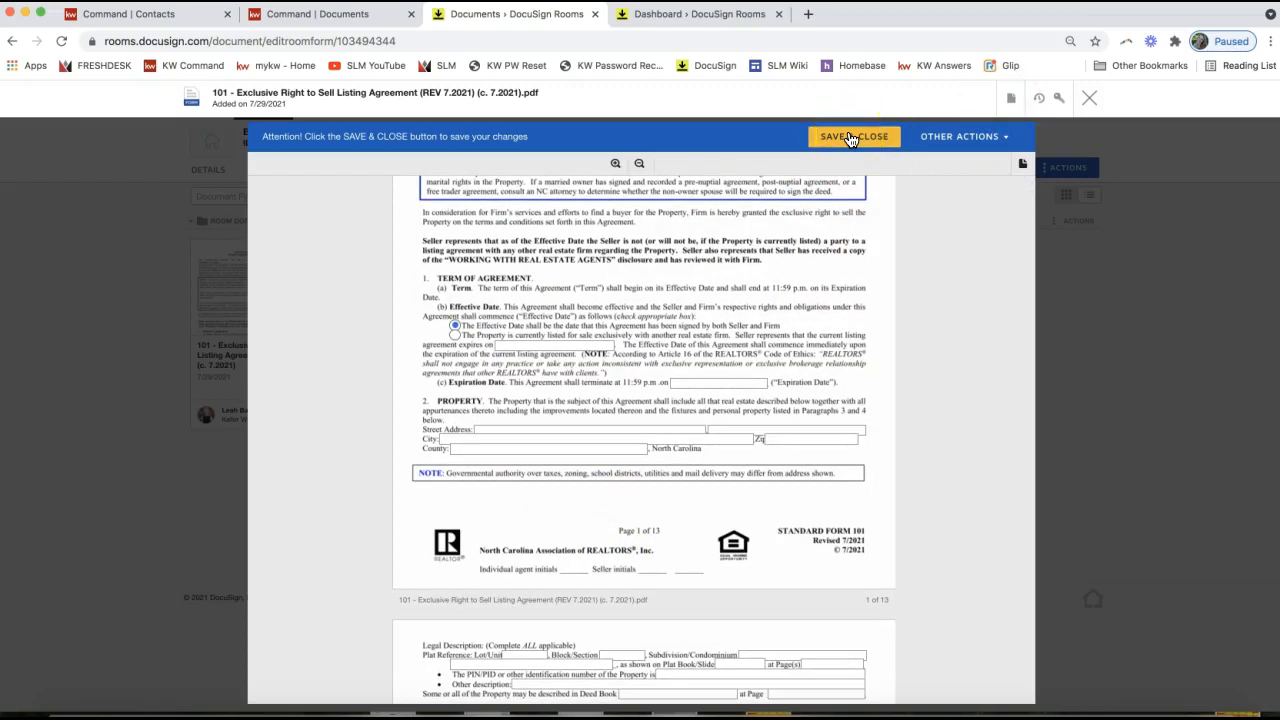
pyautogui.click(1092, 100)
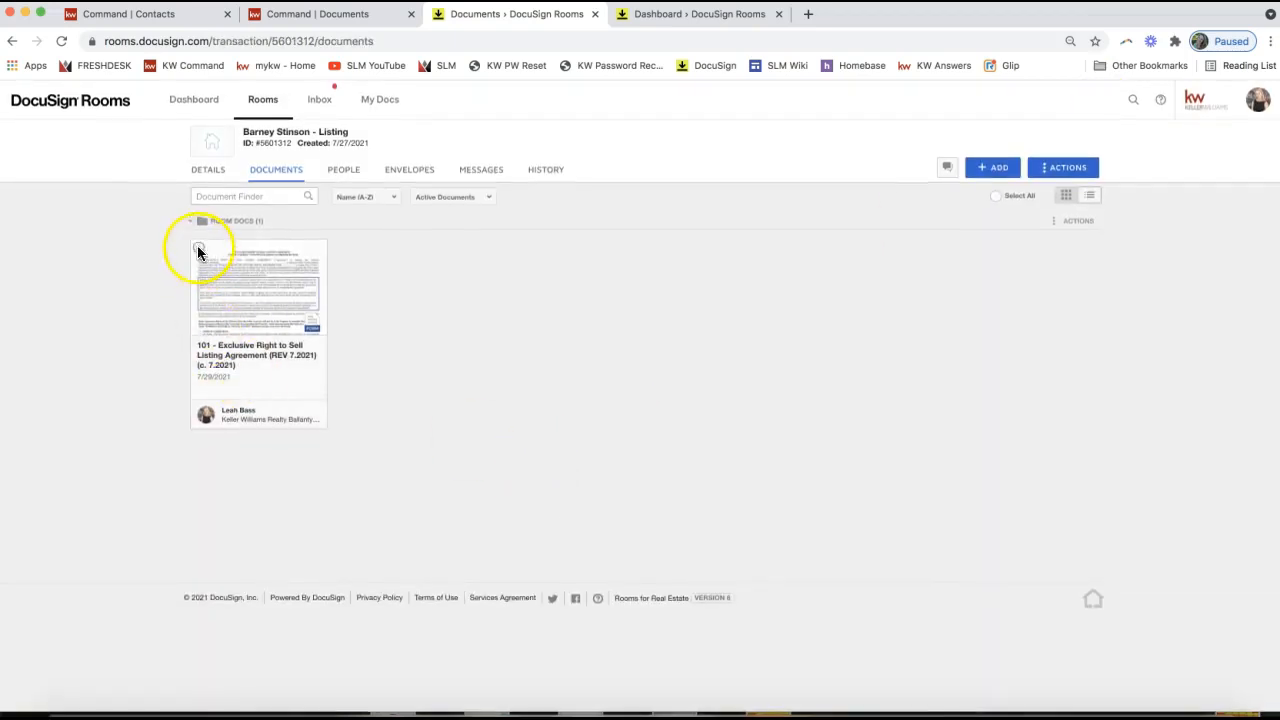
# Create an envelope from the room's 101 - Exclusive Right to Sell Listing Agreement
pyautogui.click(197, 250)
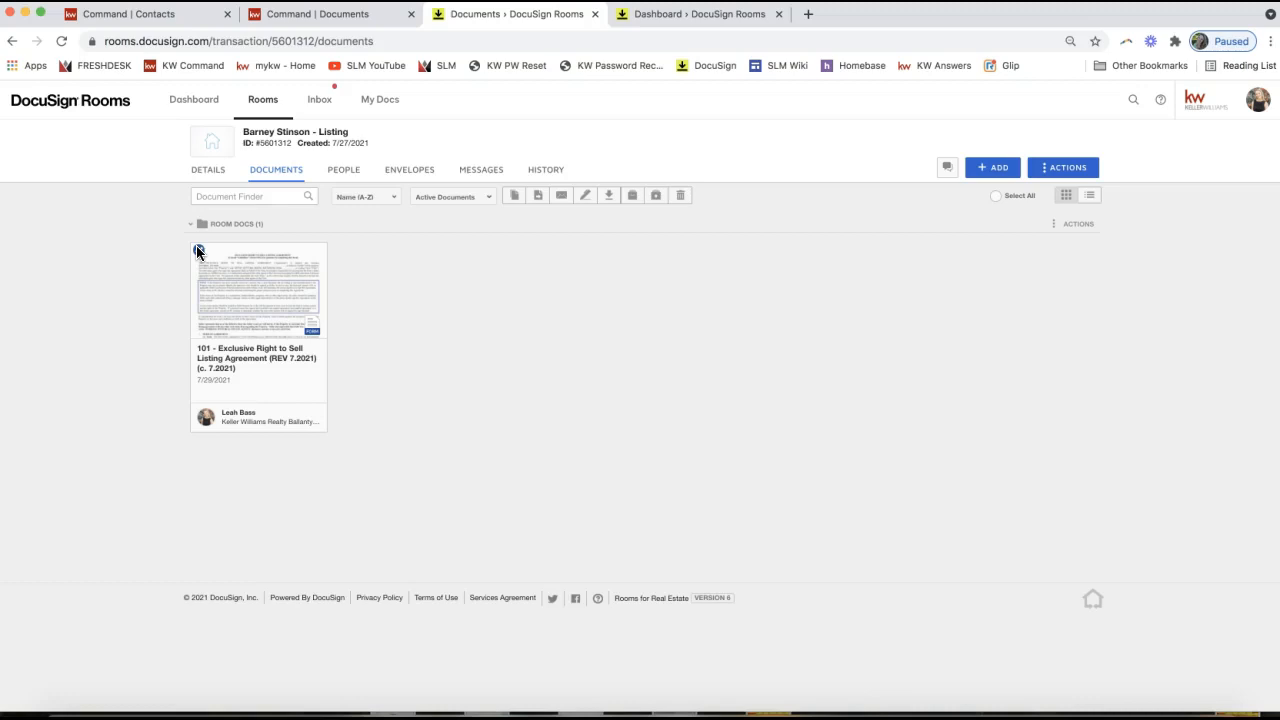
pyautogui.click(198, 250)
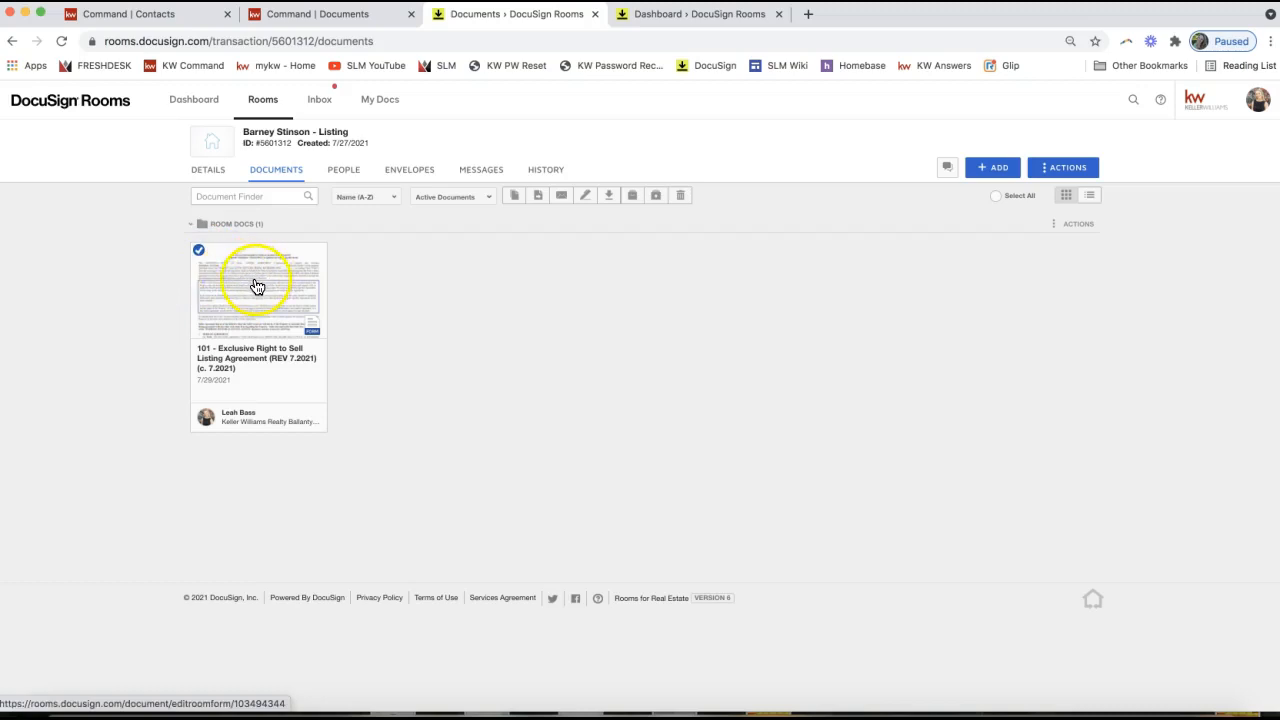
pyautogui.click(199, 251)
pyautogui.click(199, 251)
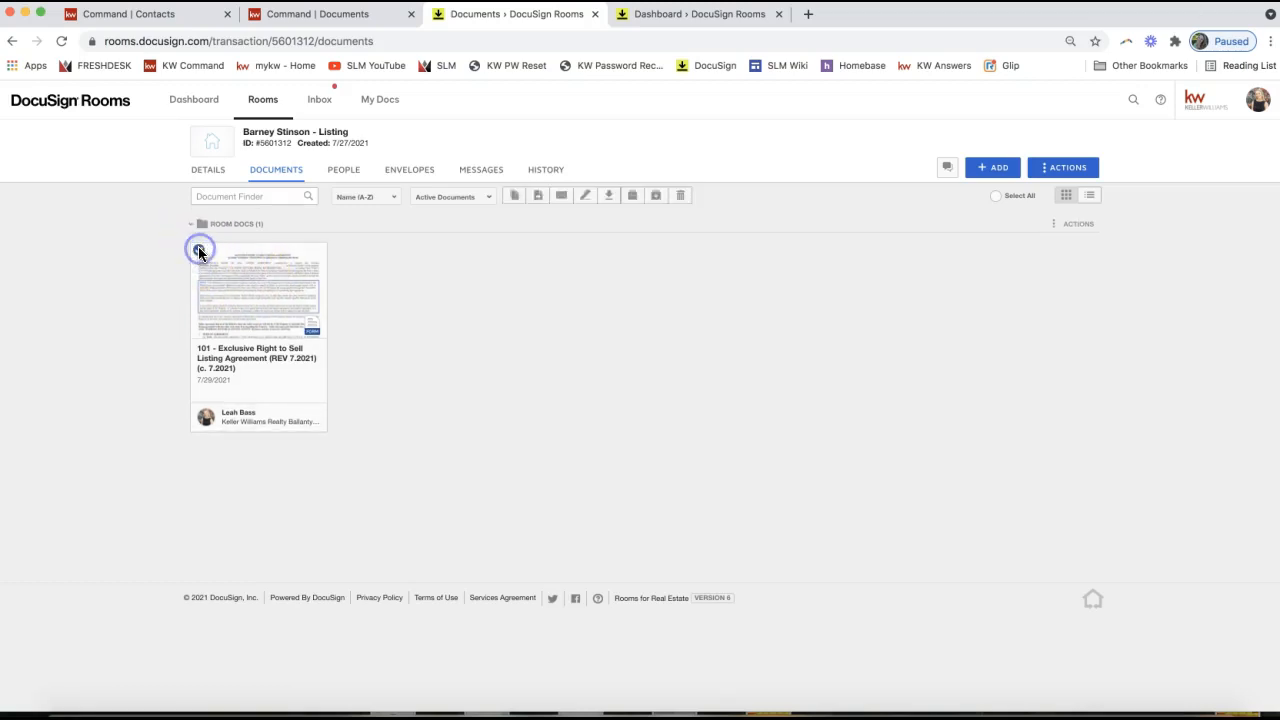
pyautogui.click(199, 255)
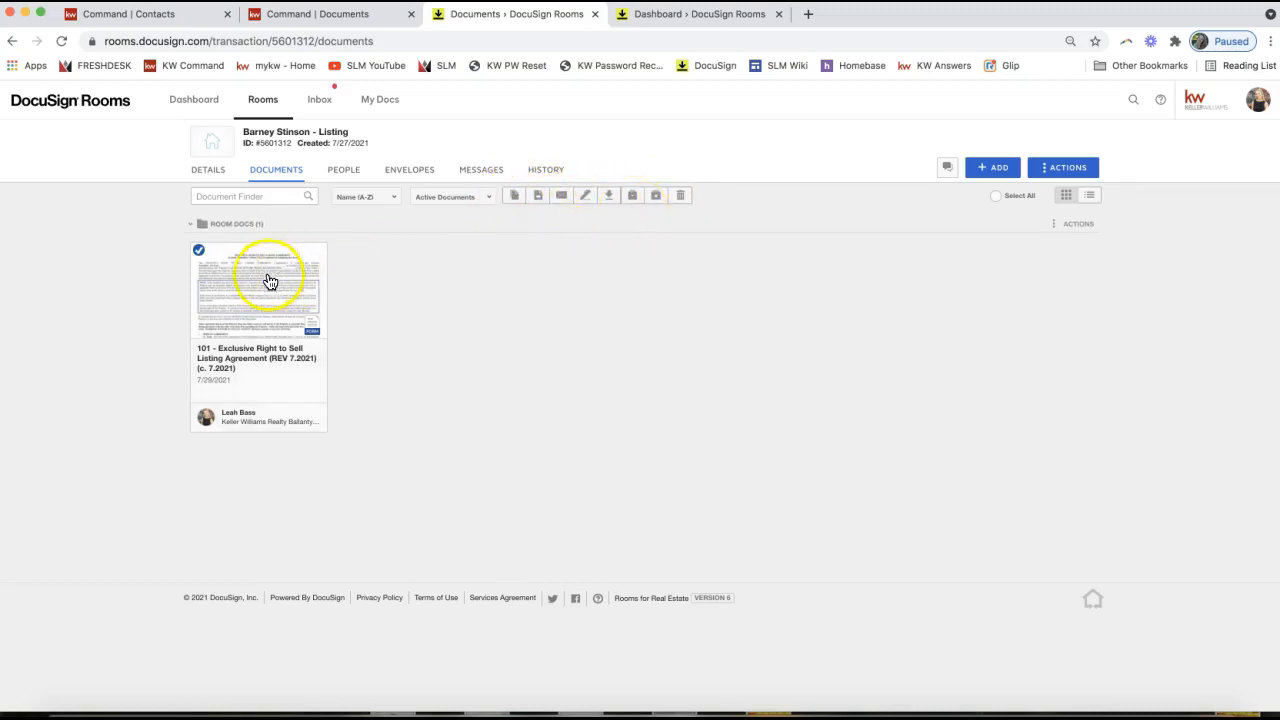
pyautogui.click(198, 249)
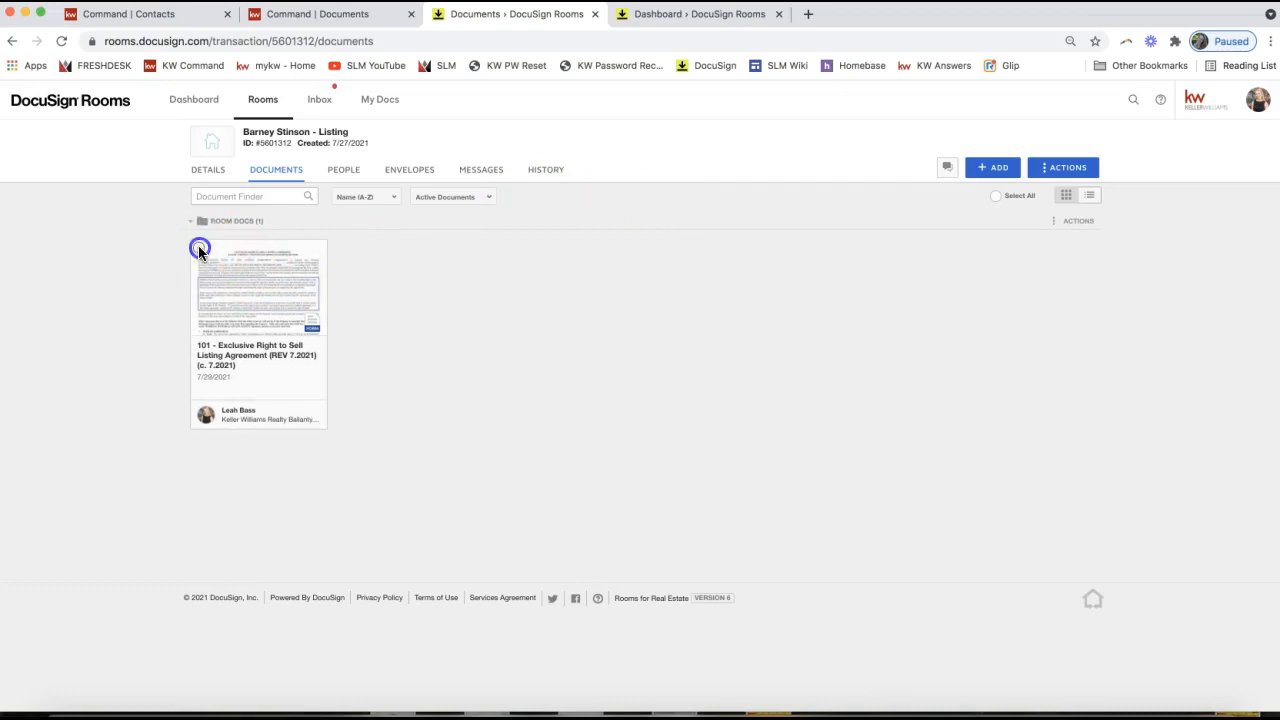
pyautogui.click(198, 249)
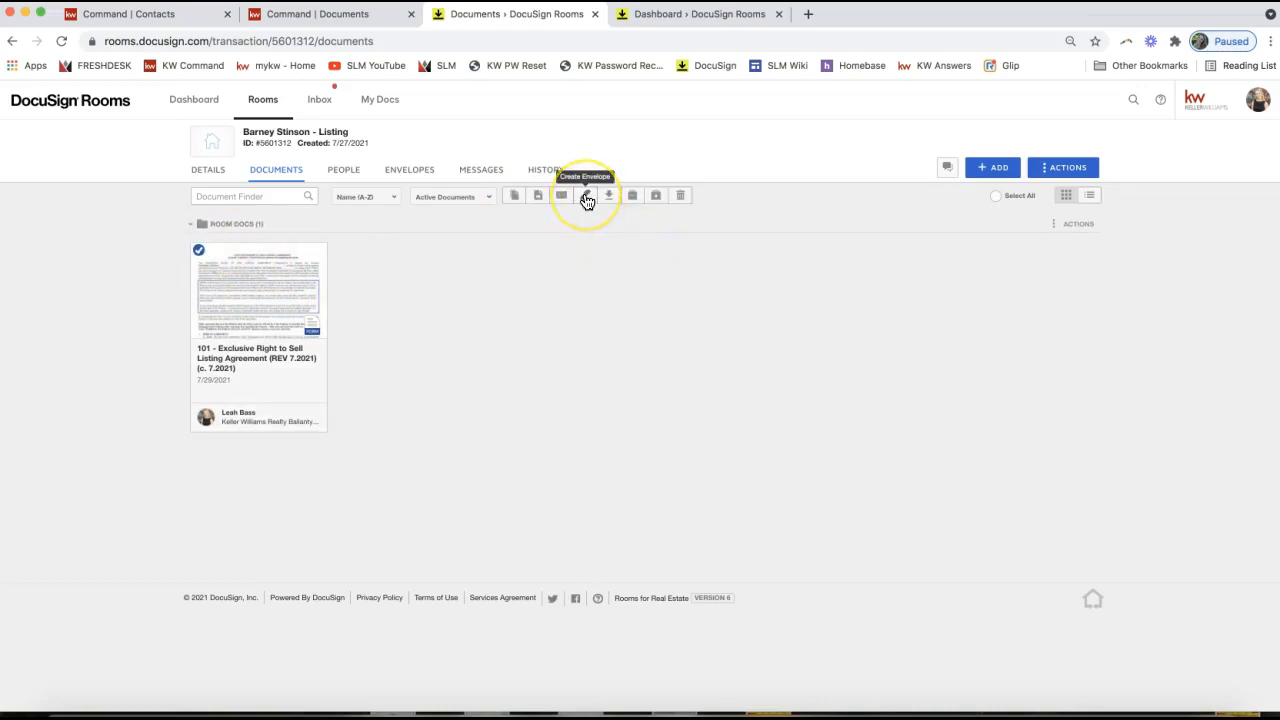
pyautogui.click(588, 203)
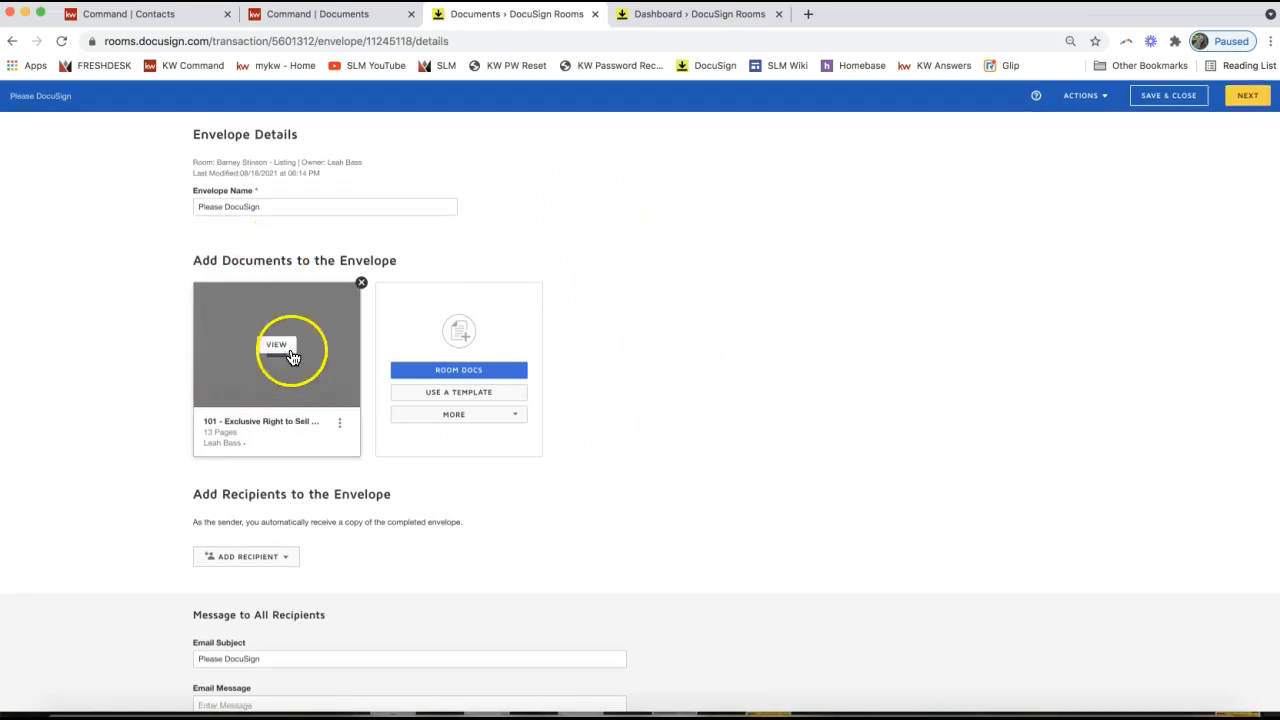
# Add the pre-tagged role Seller One to the envelope, with the listing's seller as recipient, and check the recipient's name
pyautogui.scroll(-1, 282, 470)
pyautogui.click(266, 494)
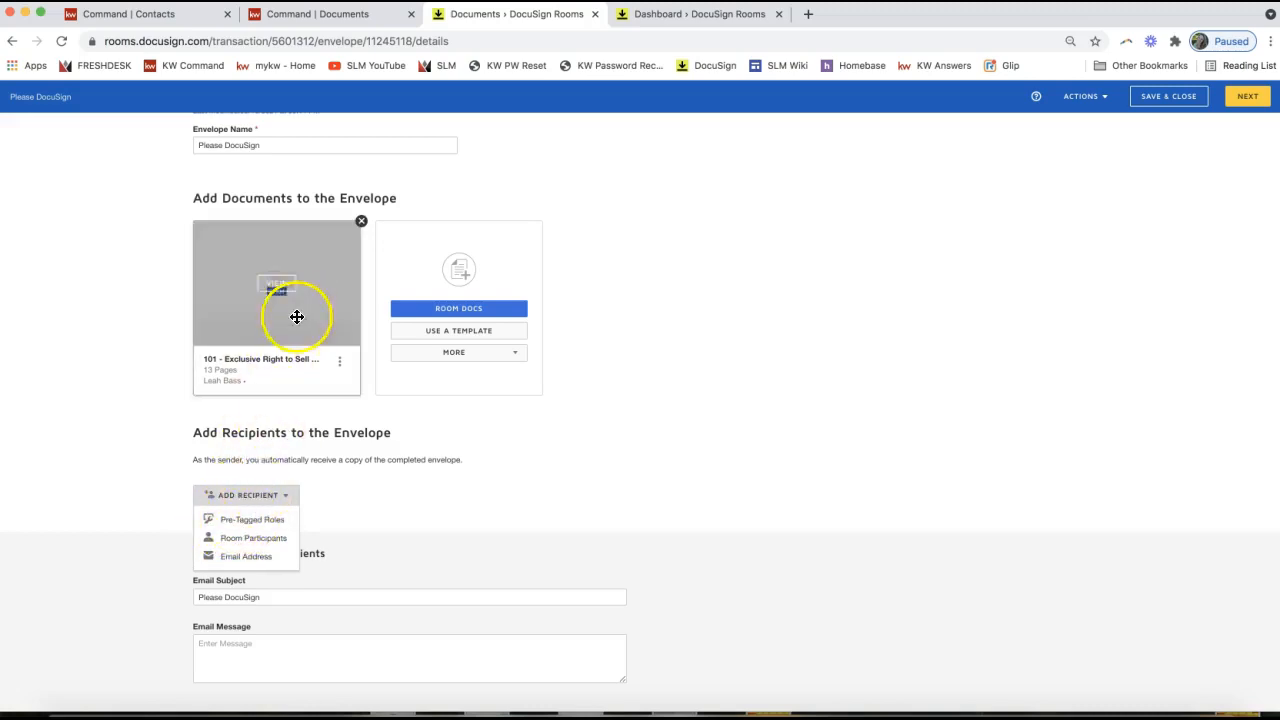
pyautogui.click(228, 524)
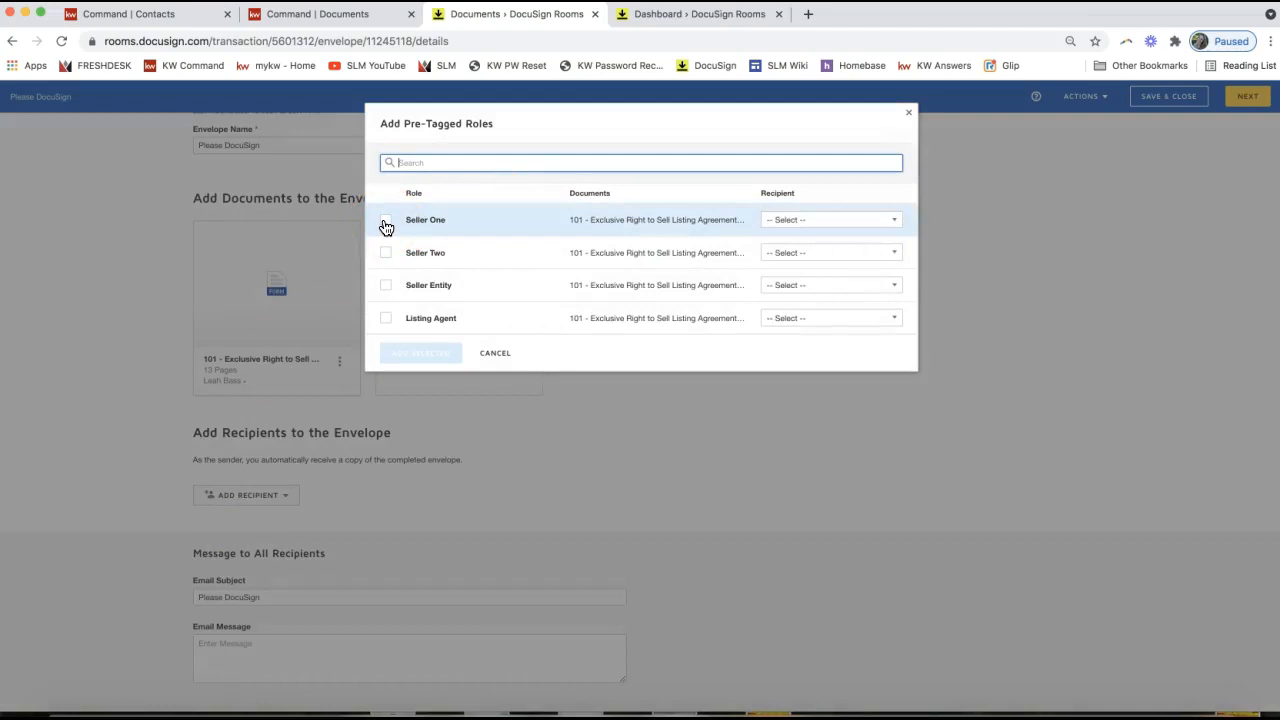
pyautogui.click(803, 220)
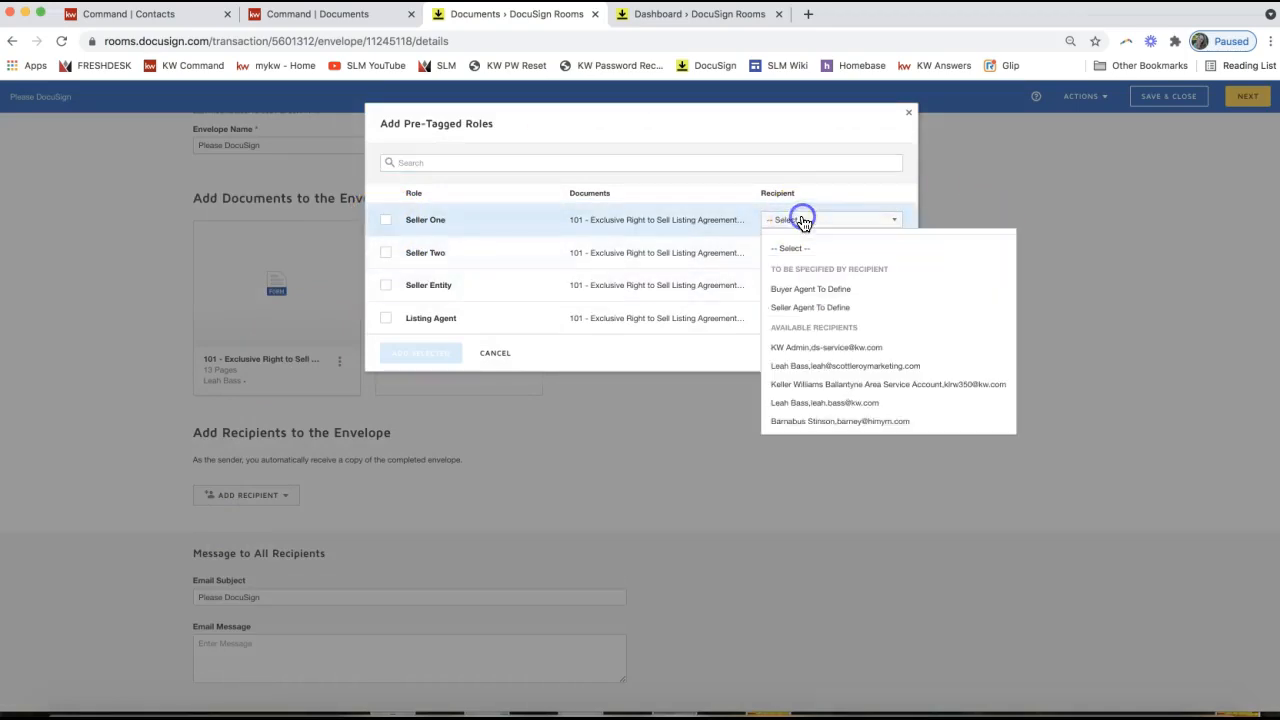
pyautogui.click(797, 424)
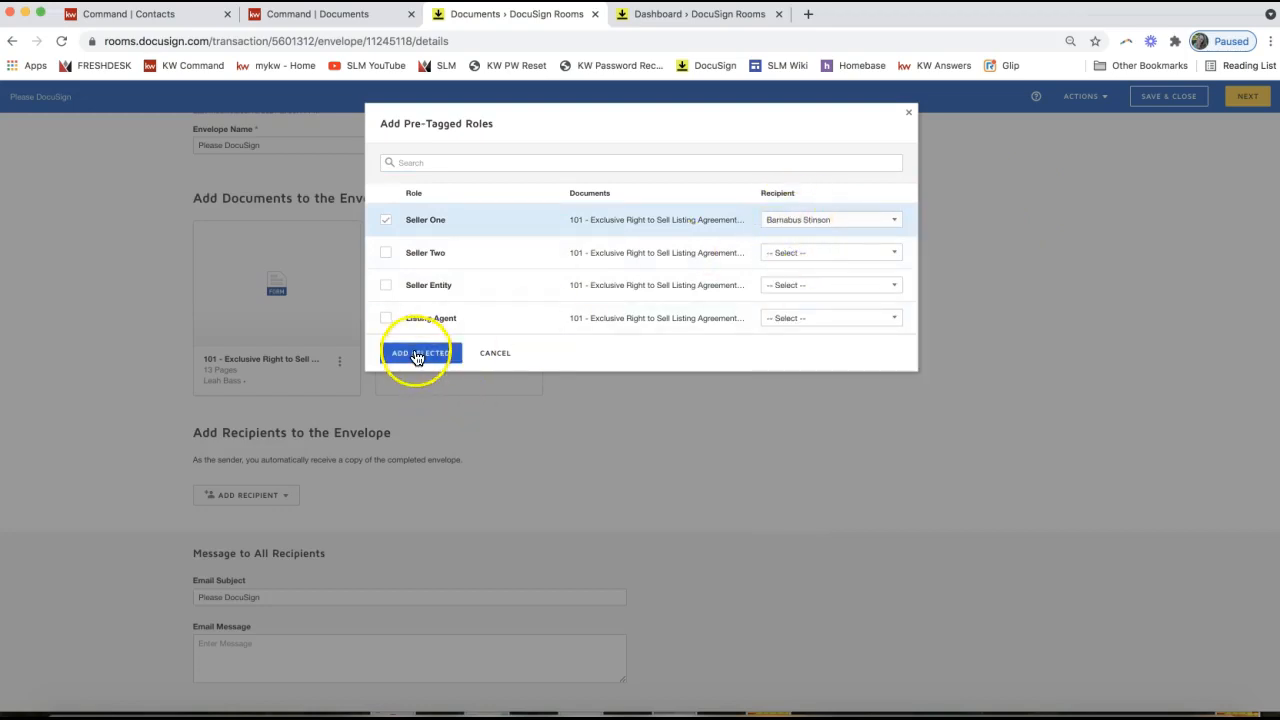
pyautogui.click(417, 355)
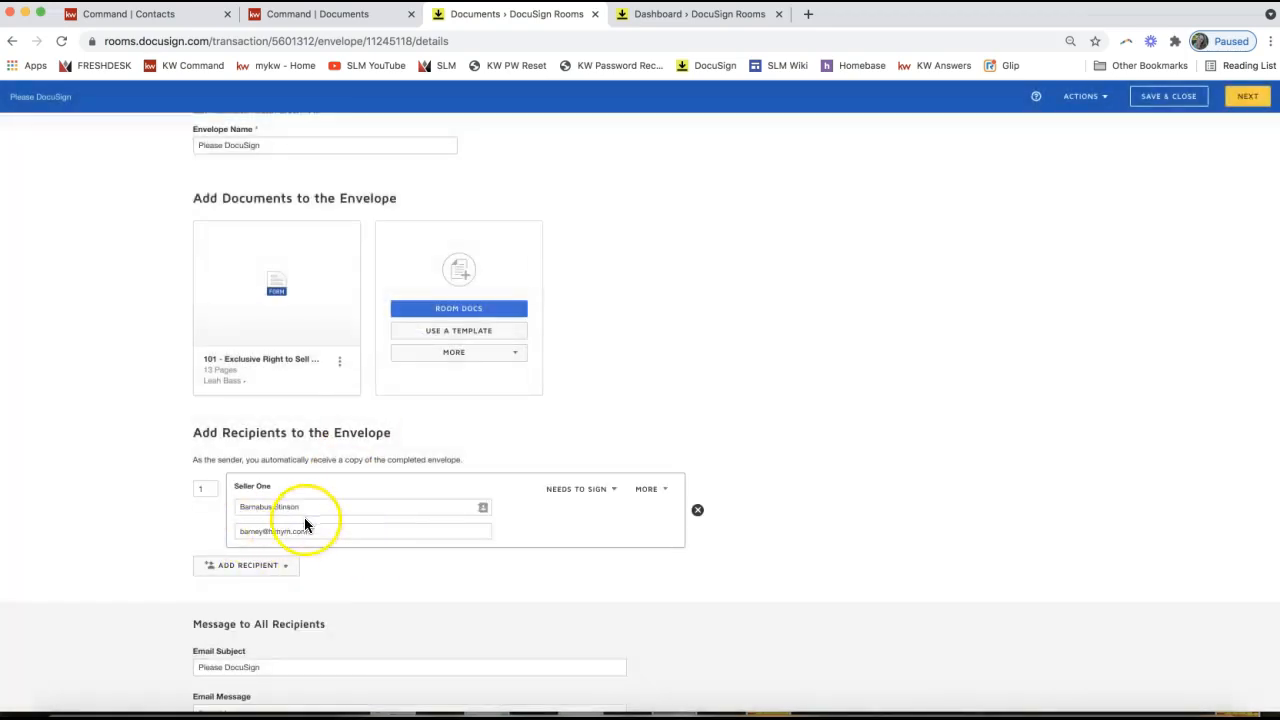
pyautogui.tripleClick(251, 506)
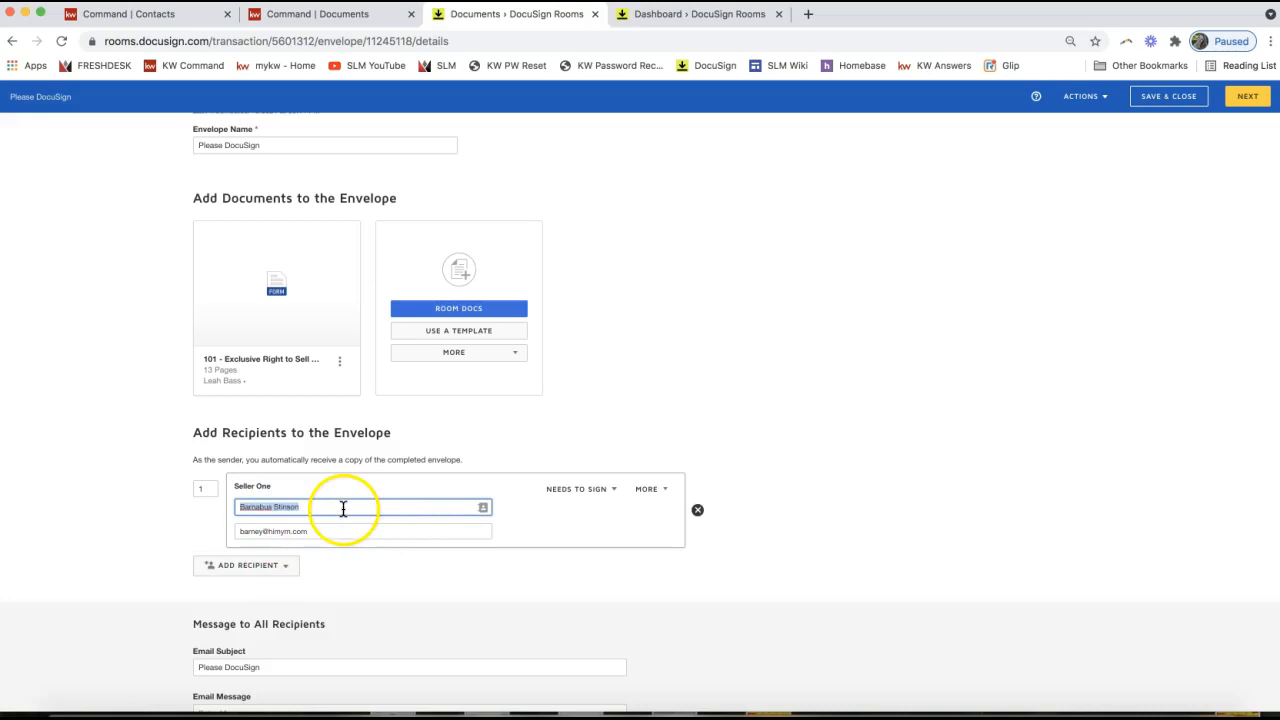
pyautogui.tripleClick(248, 509)
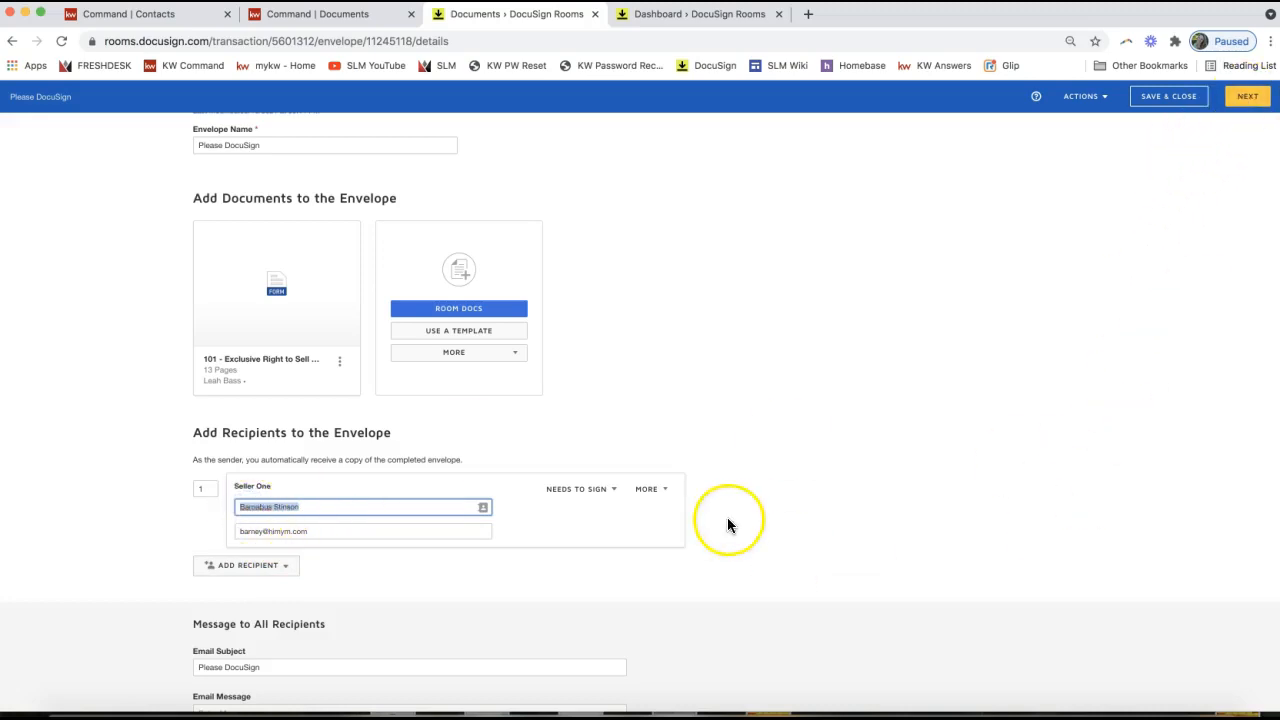
# Continue to the envelope's field placement and inspect the seller's initial field on page 1 of the agreement
pyautogui.click(1241, 98)
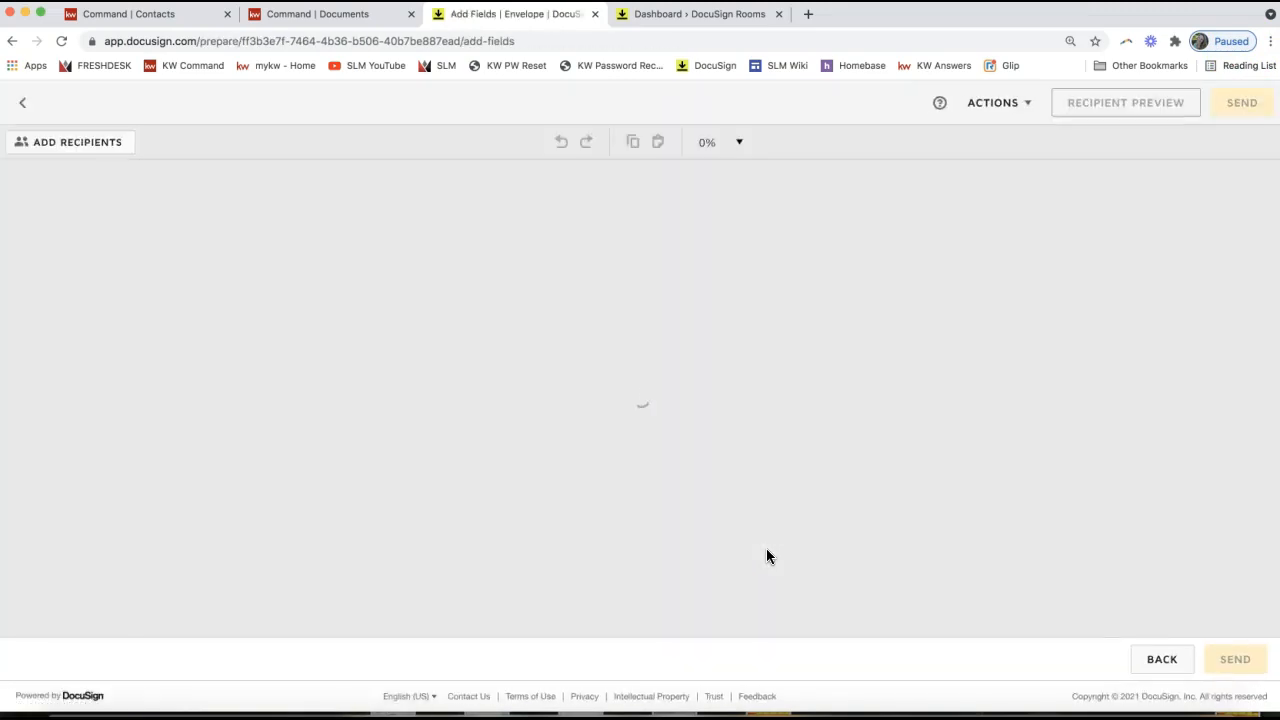
pyautogui.scroll(-10, 635, 470)
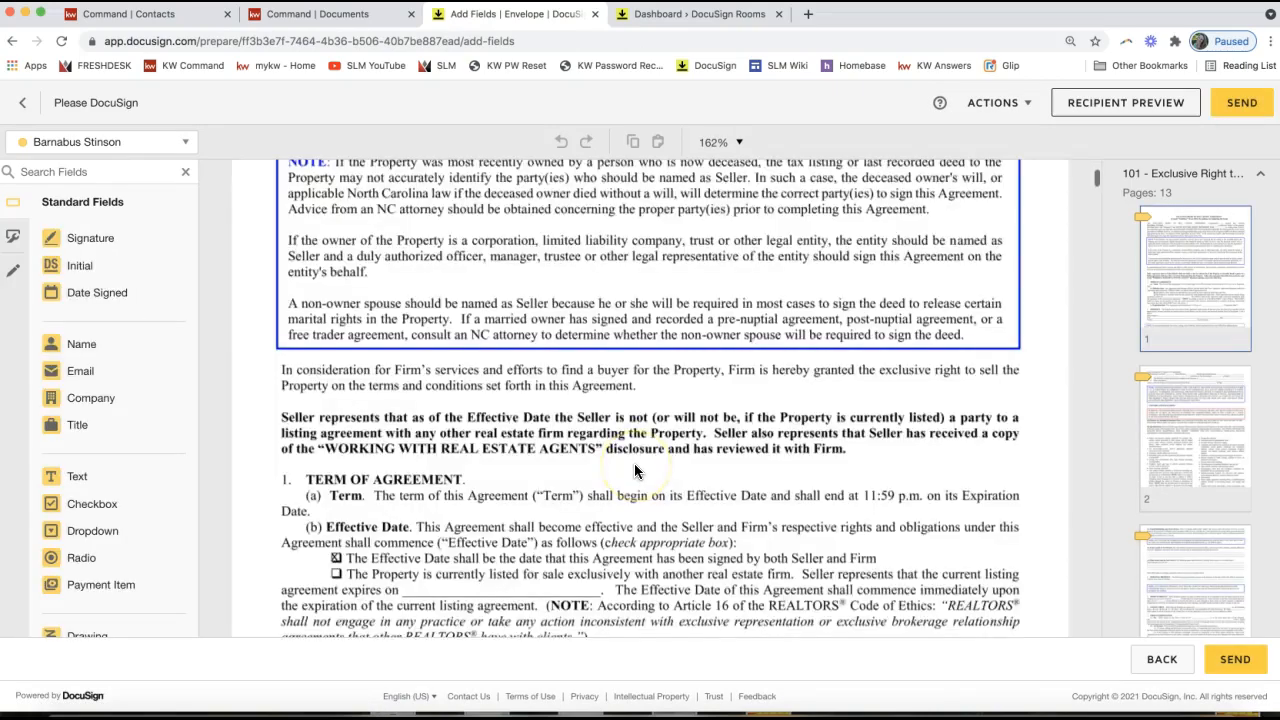
pyautogui.click(682, 607)
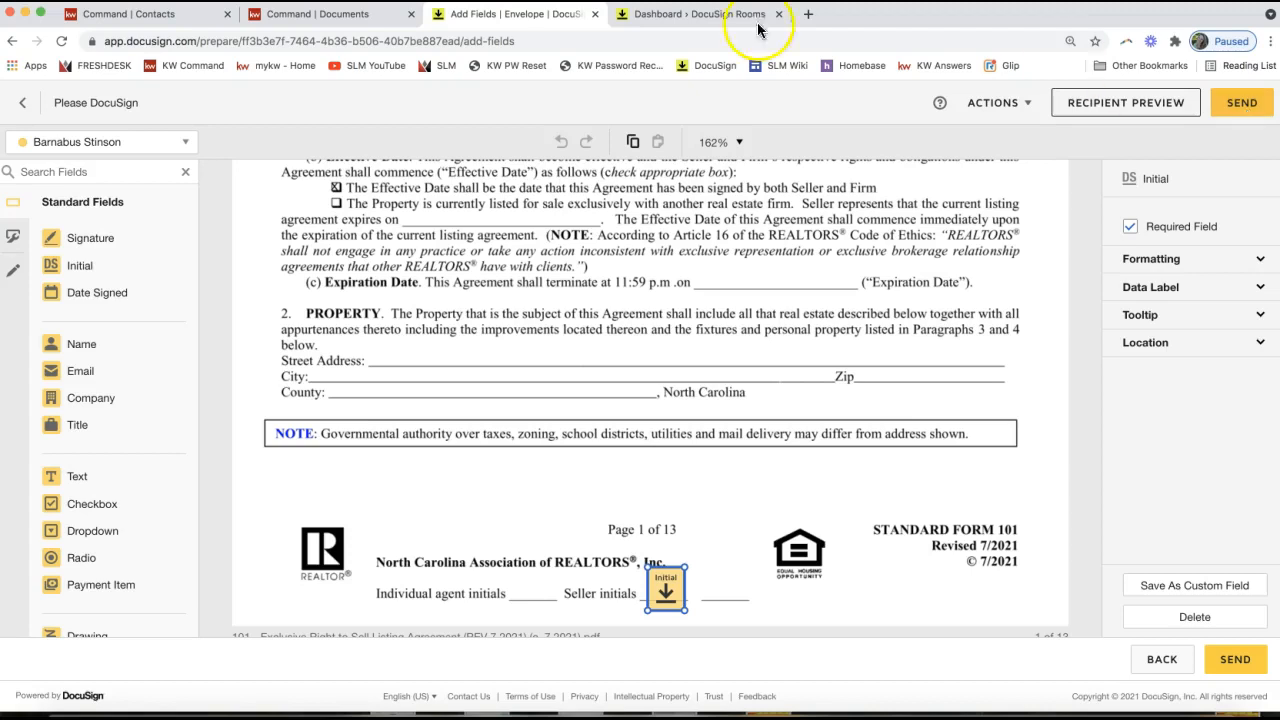
# Return to the envelope details and check the name of the Seller One recipient
pyautogui.click(22, 106)
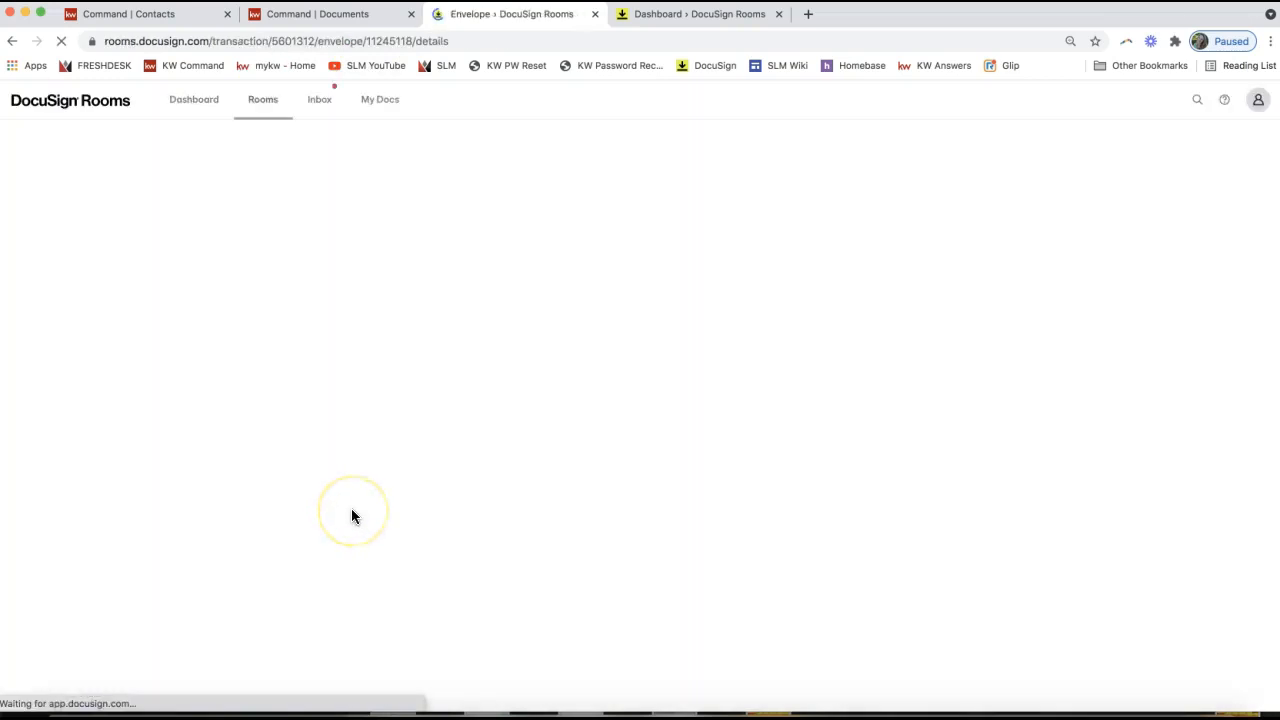
pyautogui.doubleClick(298, 569)
pyautogui.tripleClick(298, 569)
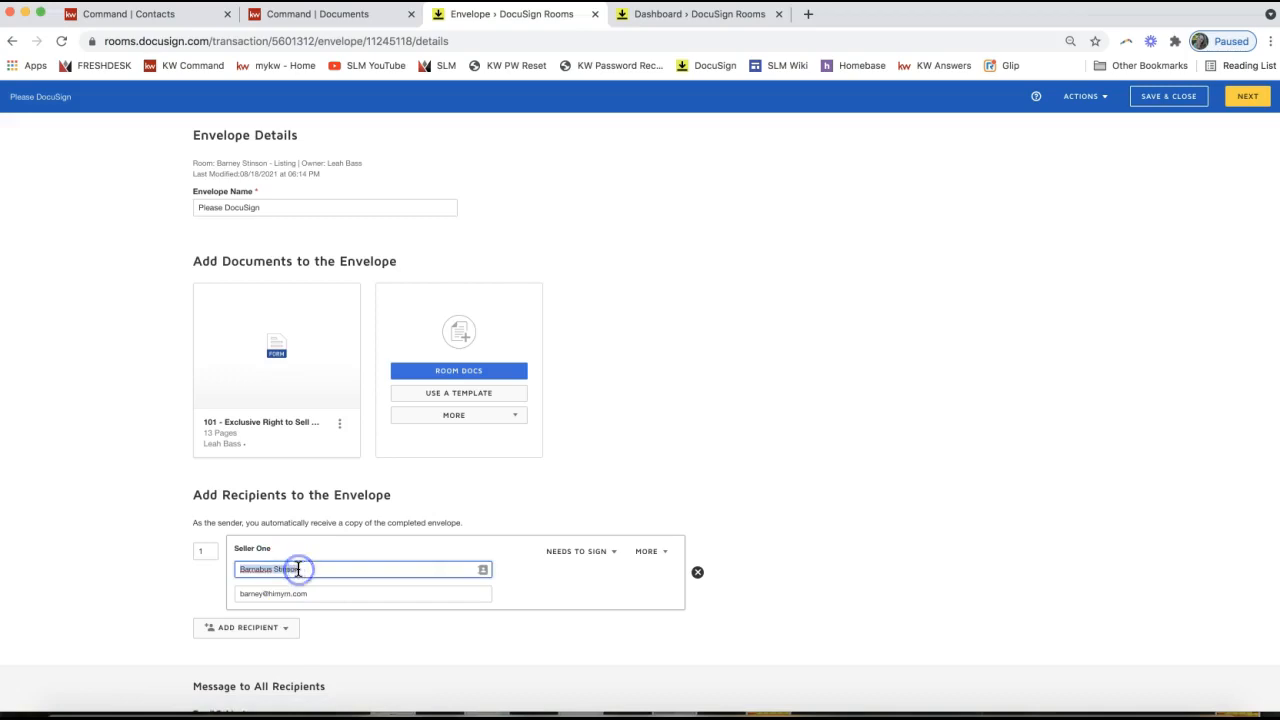